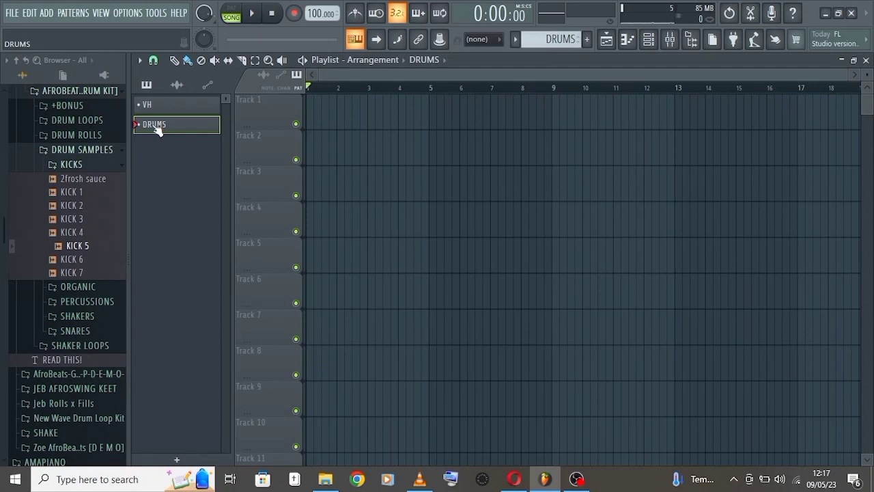
Step: Place the DRUMS pattern at bar 1 of Track 1, open its channel rack and start song playback
drag(192, 137, 314, 123)
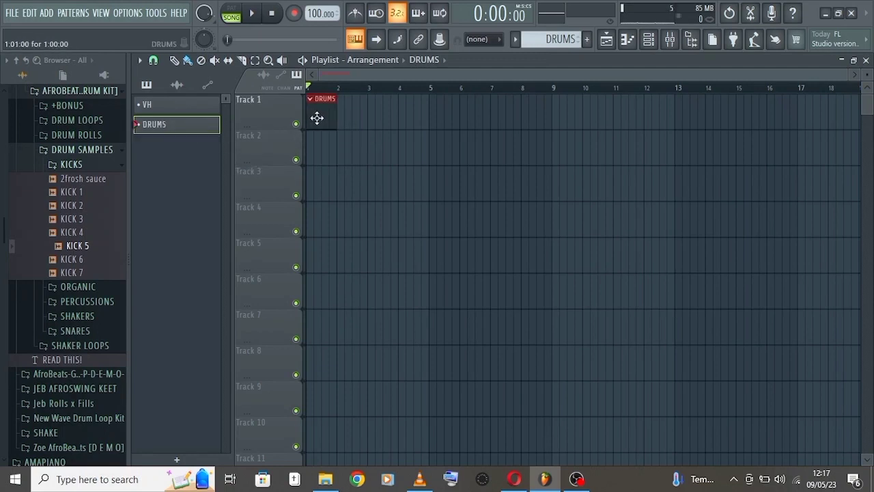
double_click(317, 119)
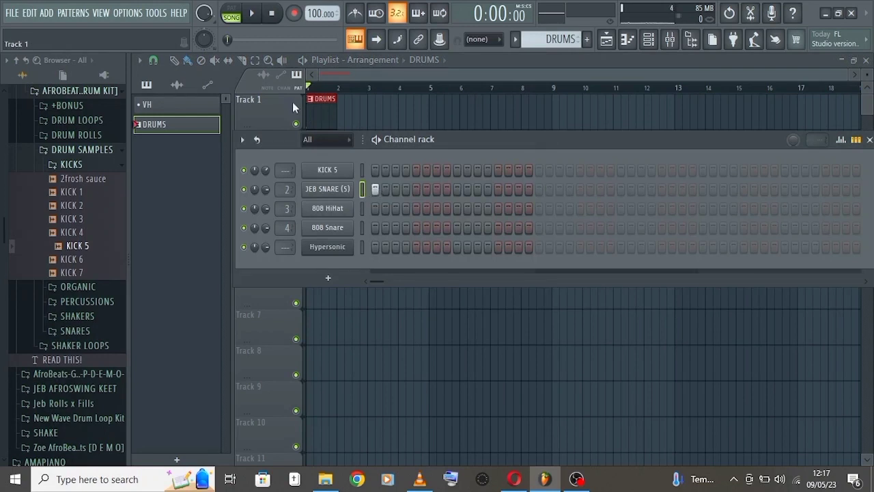
click(251, 13)
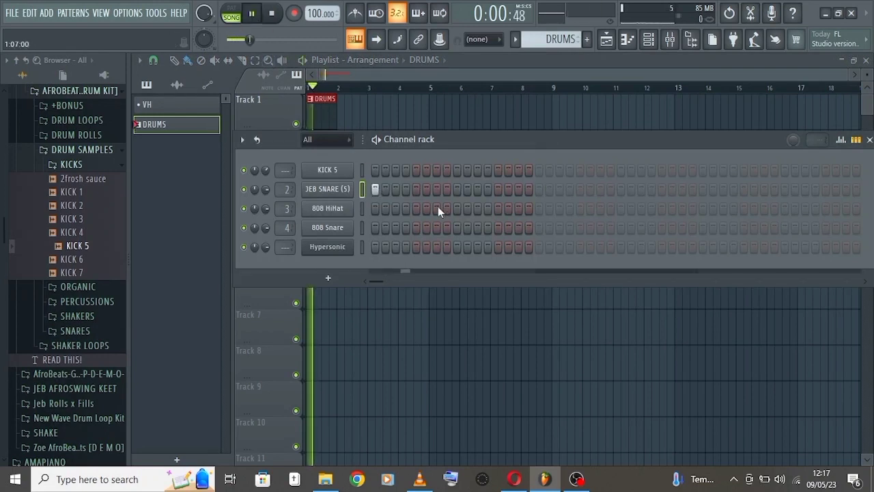
Step: Add first-bar JEB SNARE (5) hits on steps 4, 8, 11 and 13
click(407, 189)
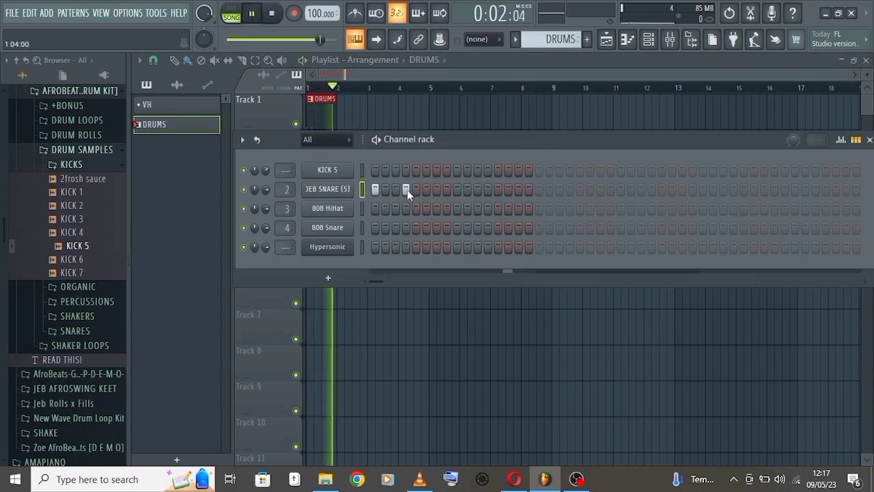
click(447, 189)
click(498, 190)
click(478, 190)
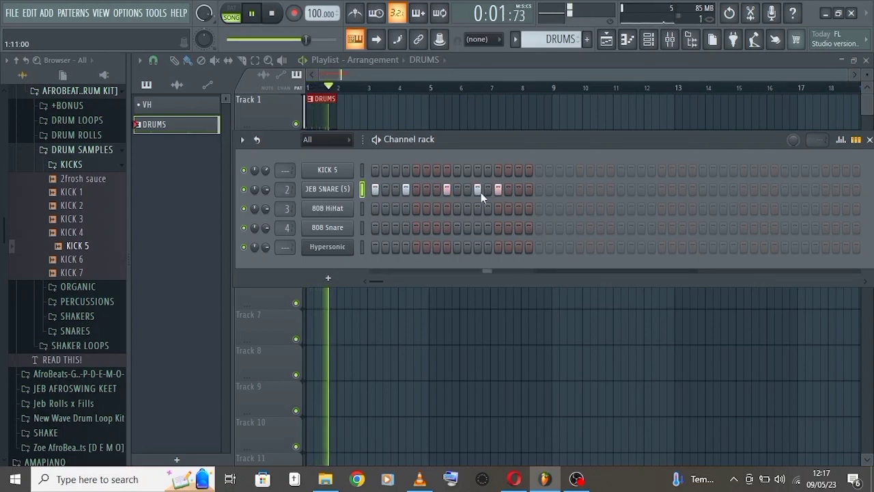
Step: Continue the JEB SNARE (5) rhythm into the second bar with hits on steps 17, 20, 24, 27 and 29
click(539, 189)
click(569, 190)
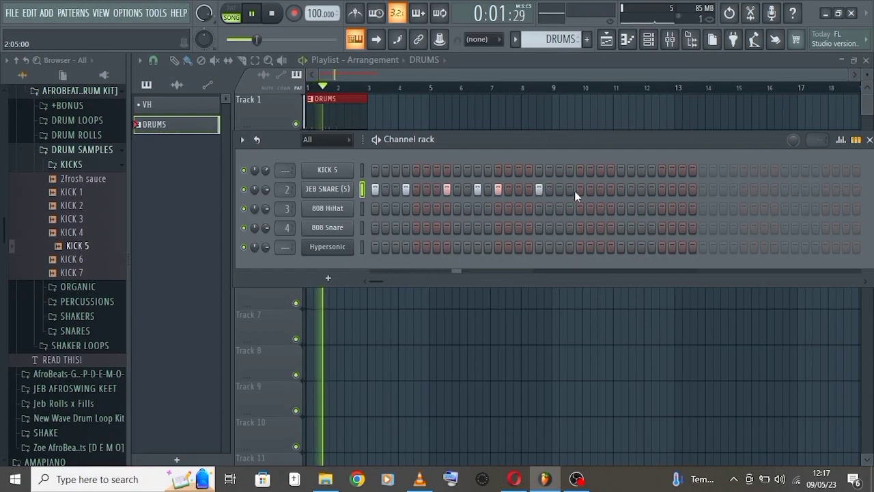
click(610, 190)
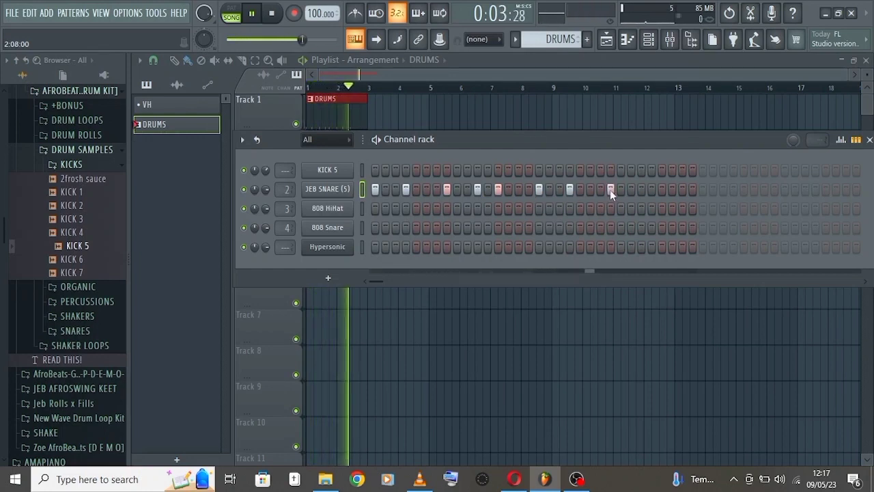
click(661, 191)
click(641, 190)
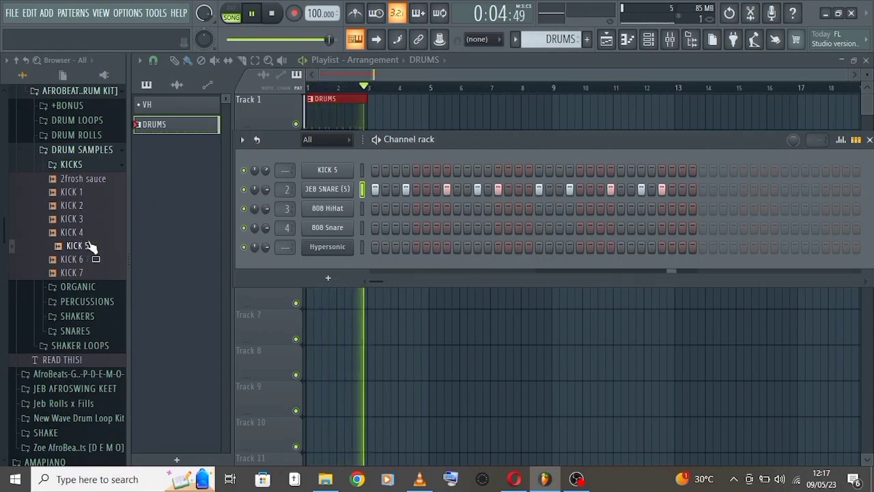
Step: Fill the KICK 5 channel with a hit on every fourth step
right_click(340, 176)
click(502, 226)
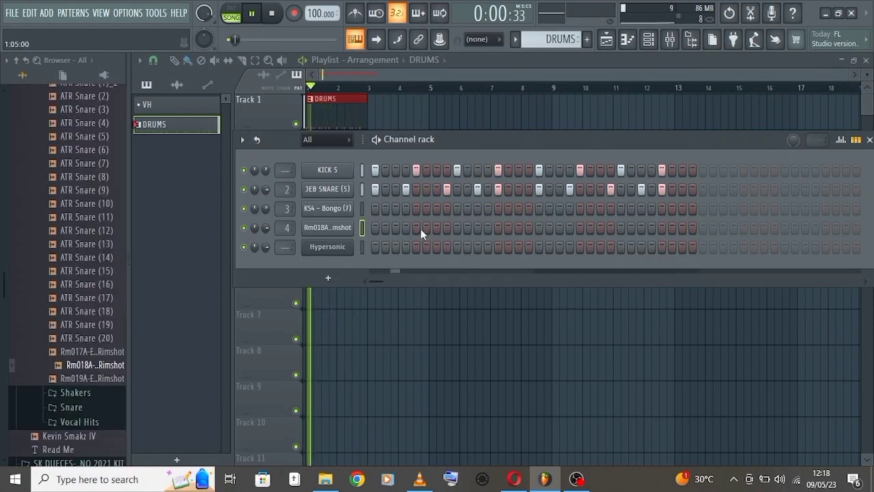
Step: Program the Rm018A rimshot on steps 4, 11, 20, 27 and 29, and lower its channel volume to 24%
click(406, 229)
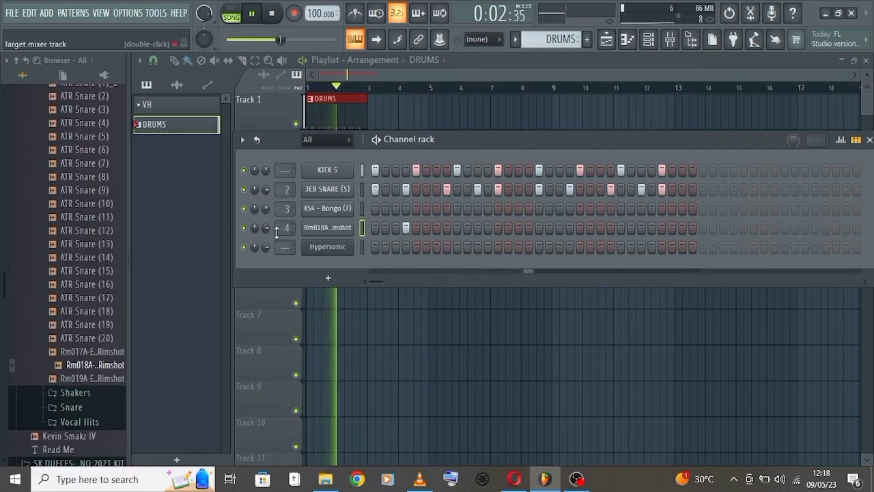
scroll(267, 229, down, 6)
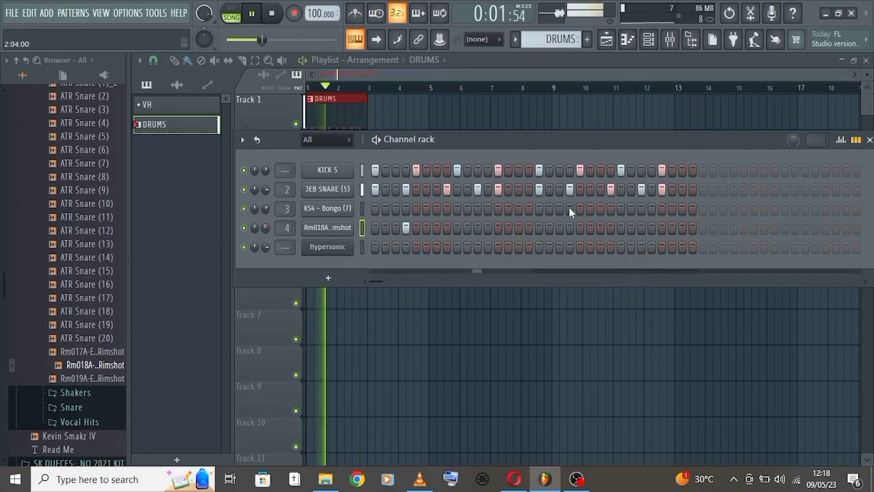
click(446, 226)
click(447, 225)
click(477, 227)
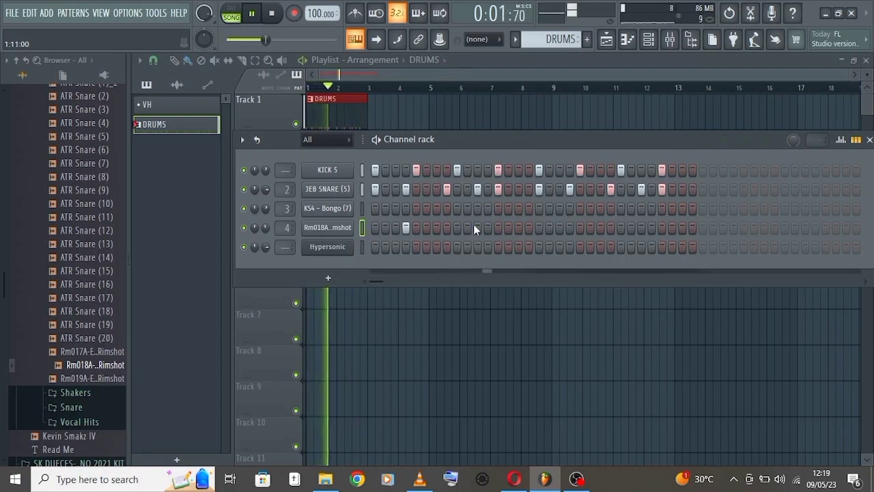
click(569, 227)
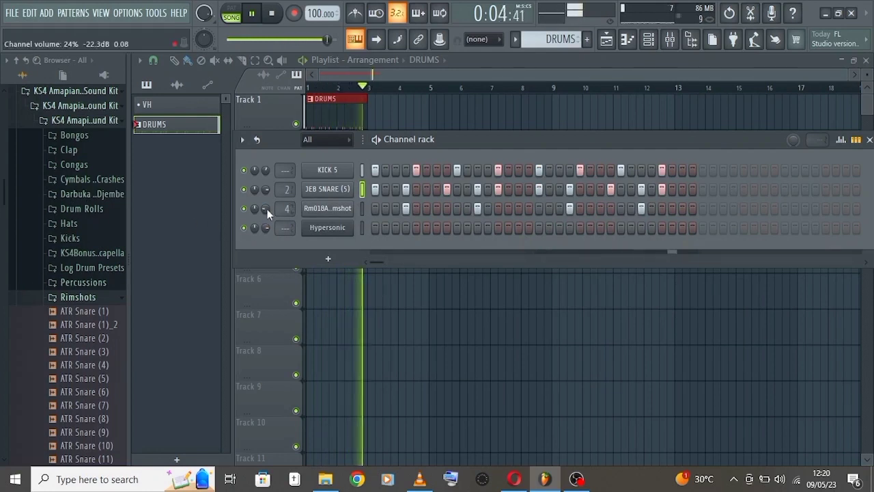
click(497, 208)
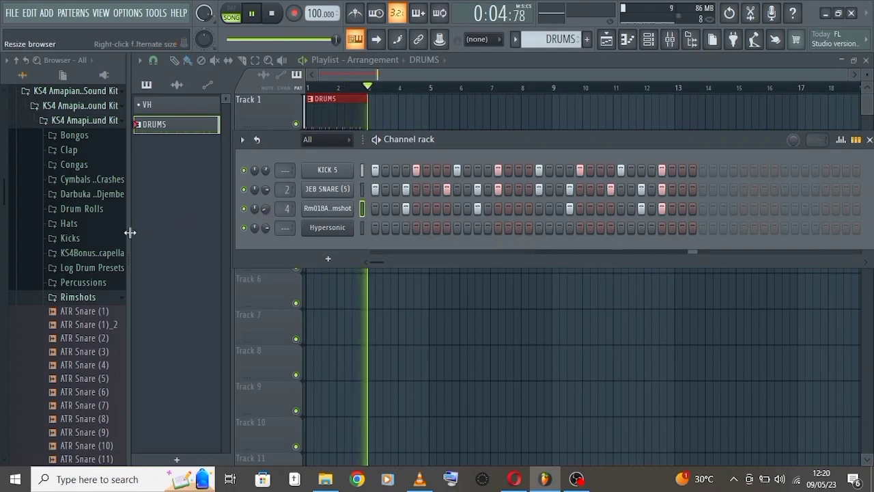
Step: Find KS4 - Bongo (12)_2 in the sound kit's Bongos folder and add it as a channel below the rimshot
scroll(65, 283, down, 6)
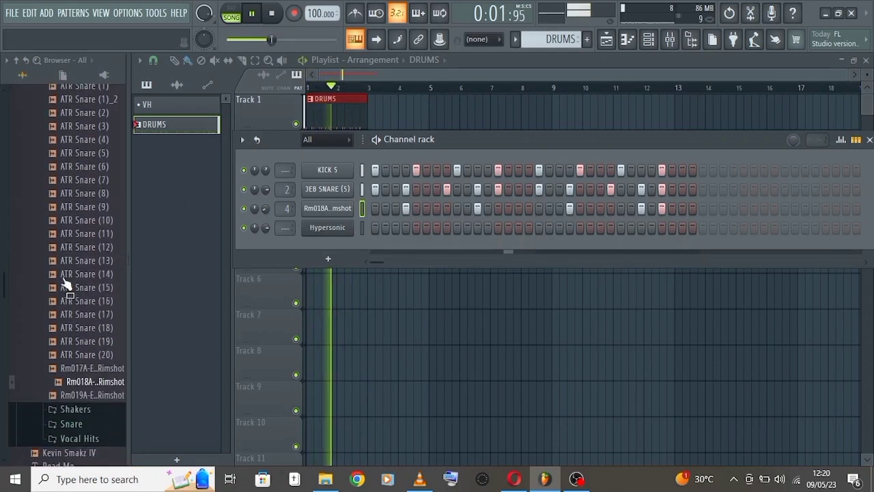
scroll(68, 285, down, 5)
scroll(75, 239, up, 6)
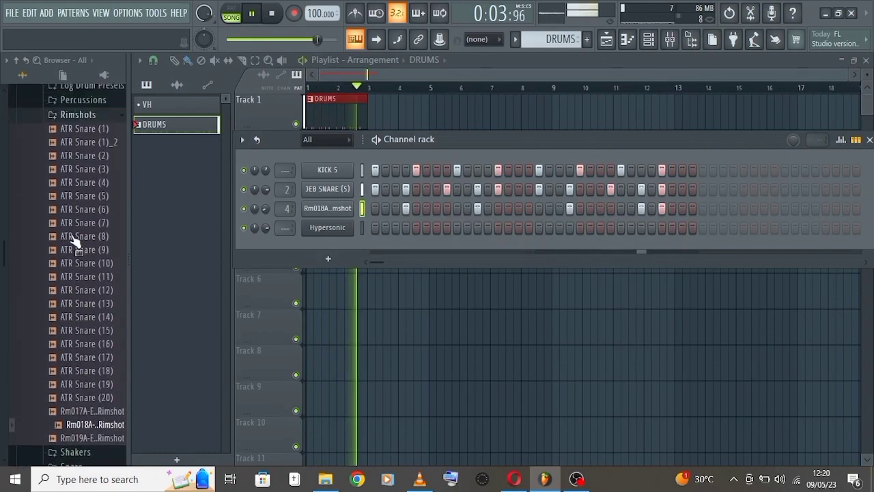
scroll(69, 236, up, 4)
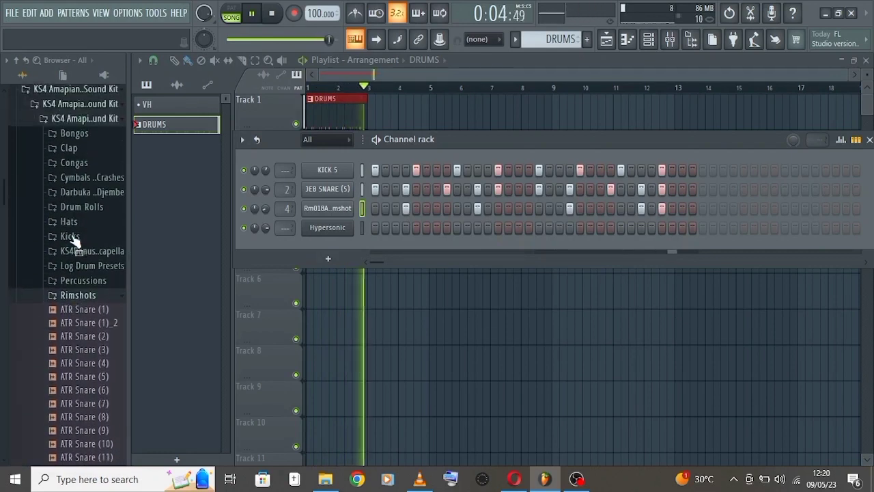
click(89, 136)
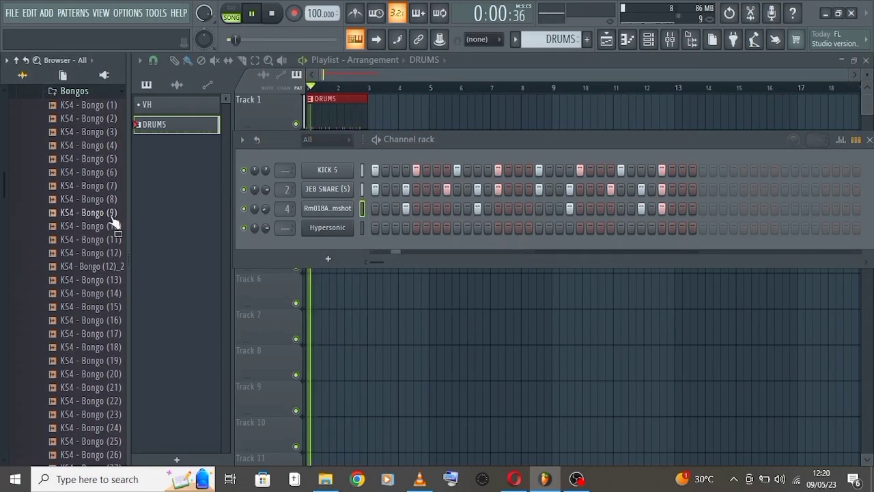
click(108, 266)
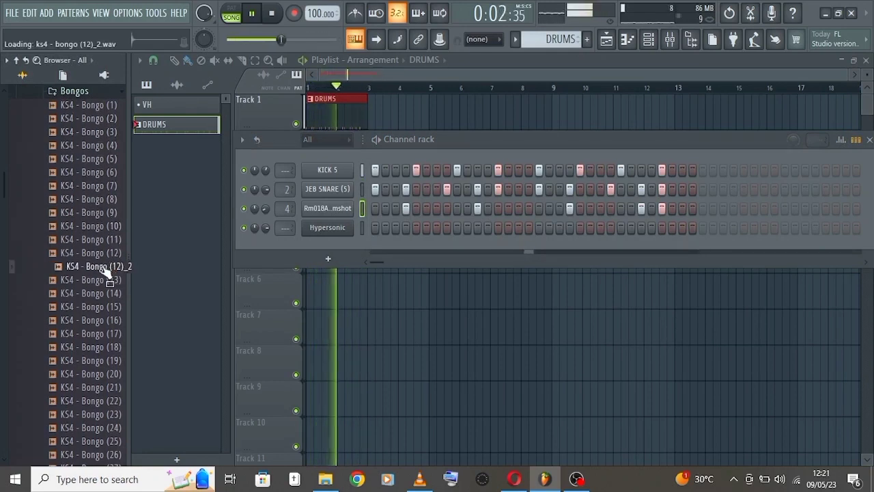
drag(104, 271, 343, 217)
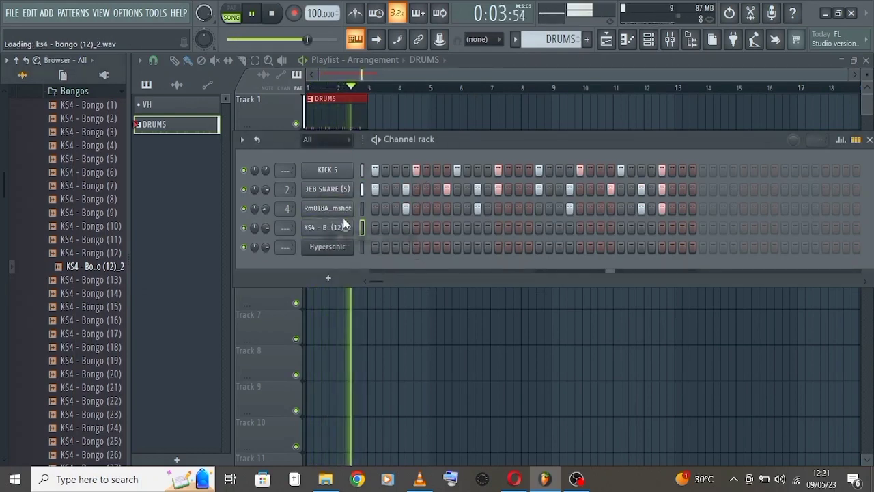
Step: Add bongo hits on steps 15 and 31, and lower the bongo's channel volume to about 25%
click(518, 228)
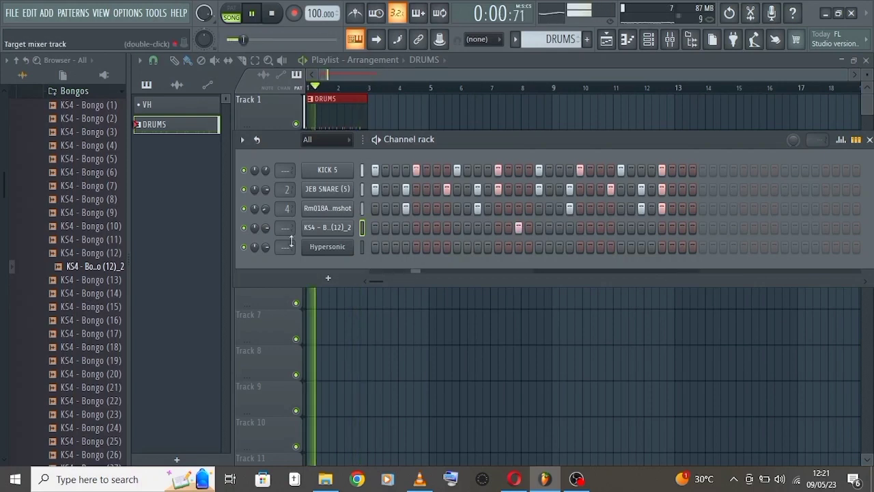
scroll(263, 223, down, 5)
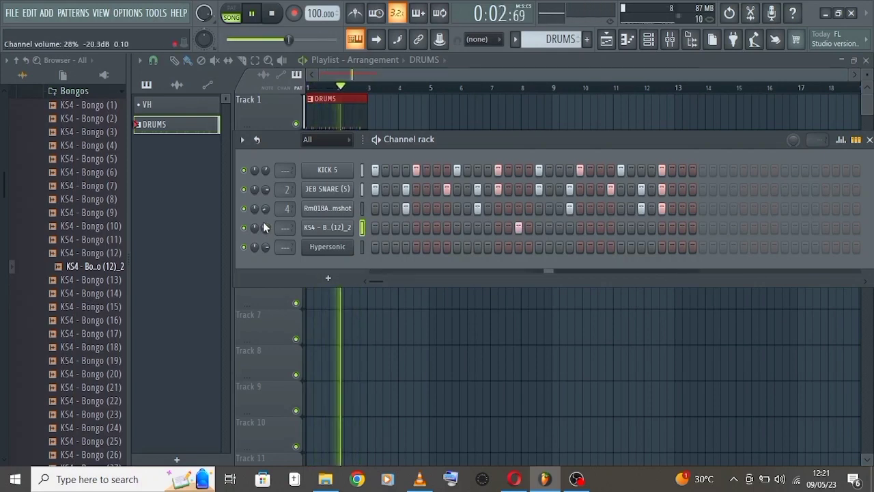
click(682, 228)
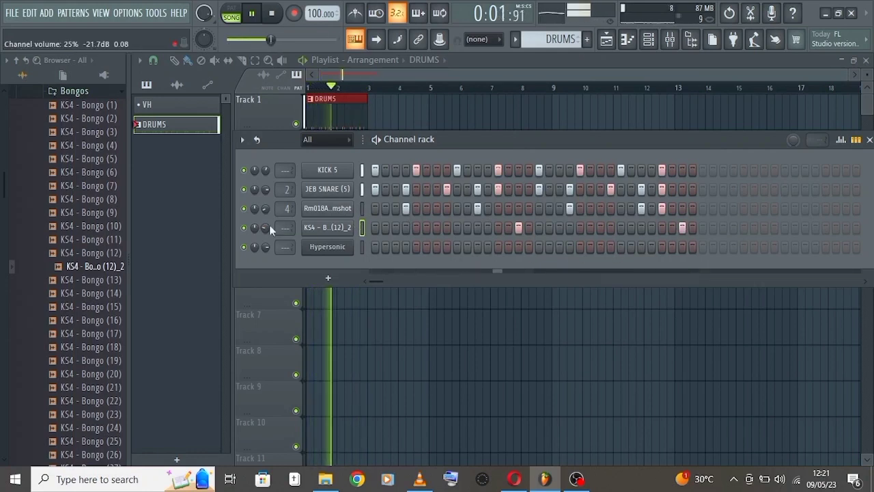
scroll(94, 253, down, 4)
scroll(93, 248, up, 4)
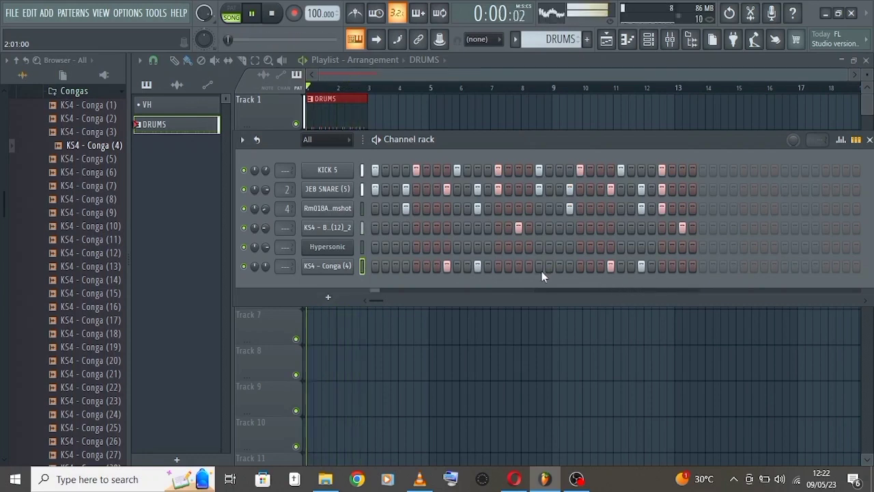
Step: Add KS4 - Conga (4) hits on steps 4 and 20, and lower its channel volume to about 31%
click(569, 265)
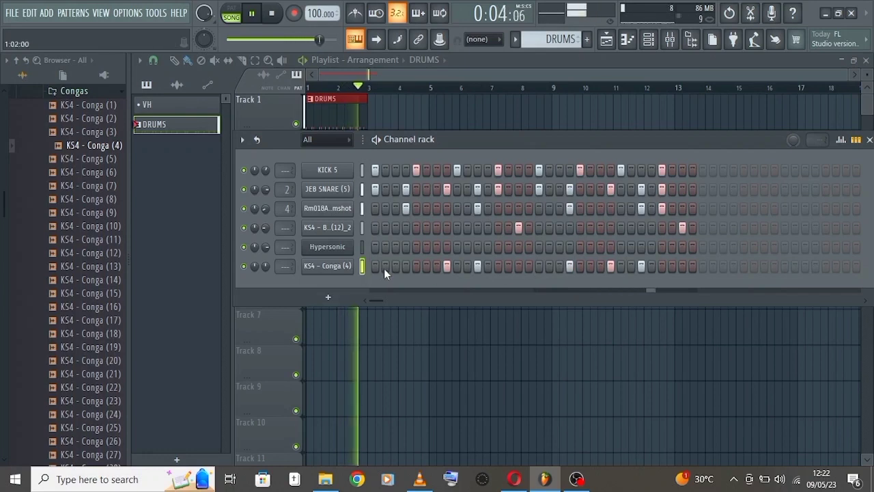
click(405, 265)
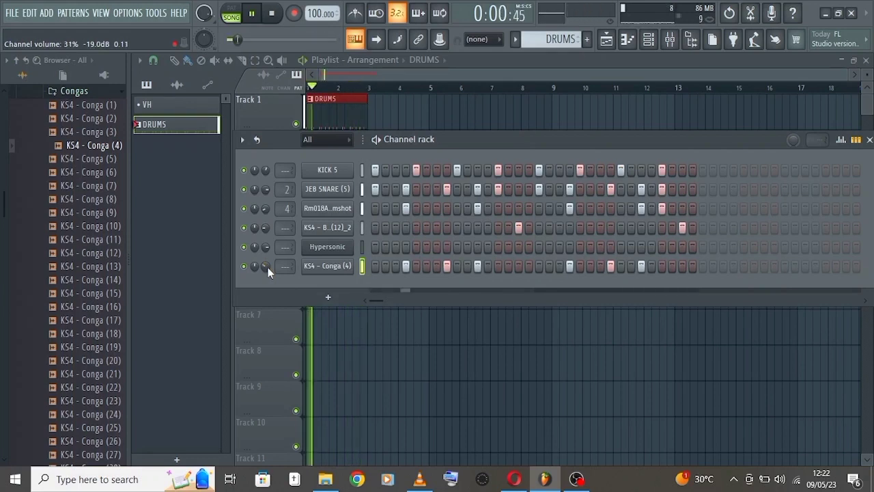
drag(268, 267, 268, 269)
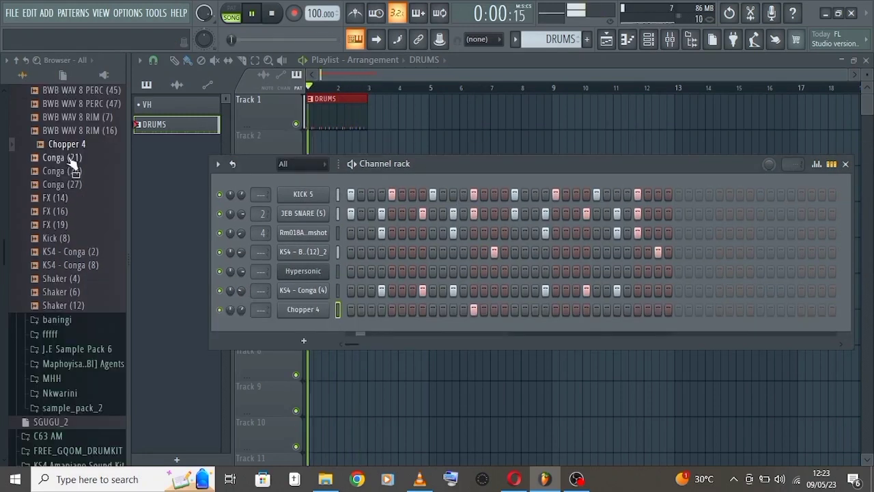
Step: Add a second-bar Chopper 4 hit on step 29
scroll(65, 178, up, 3)
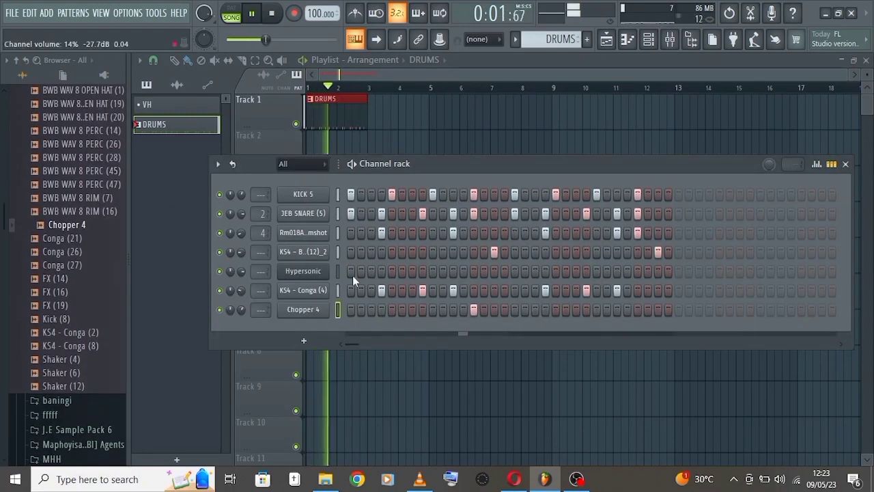
click(637, 309)
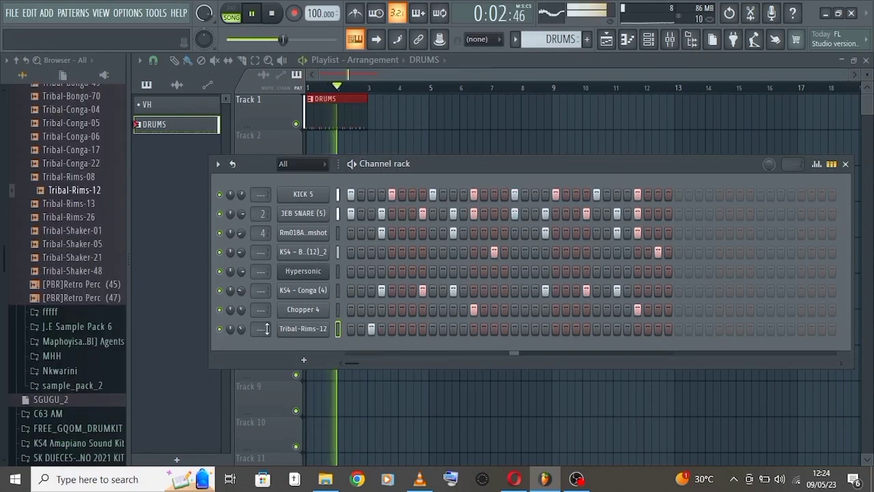
Step: Lower the Tribal-Rims-12 channel volume and add its hits on steps 13, 19 and 29
scroll(242, 330, down, 2)
scroll(243, 330, down, 4)
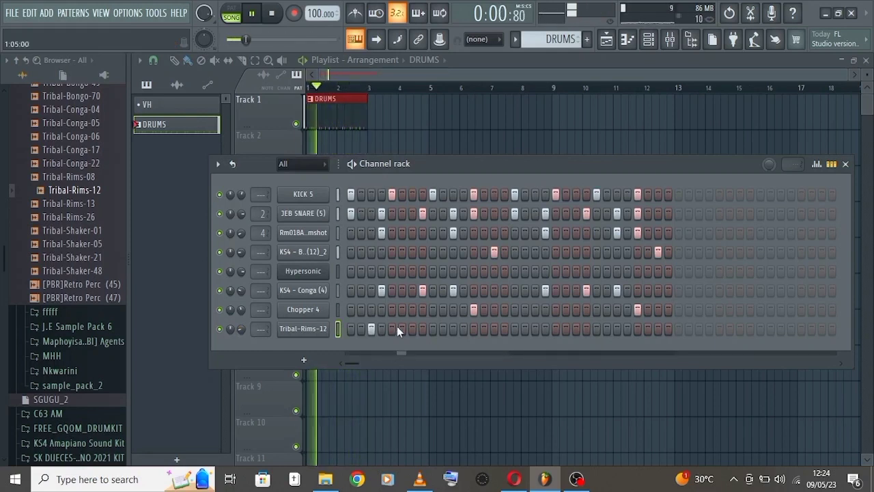
click(534, 329)
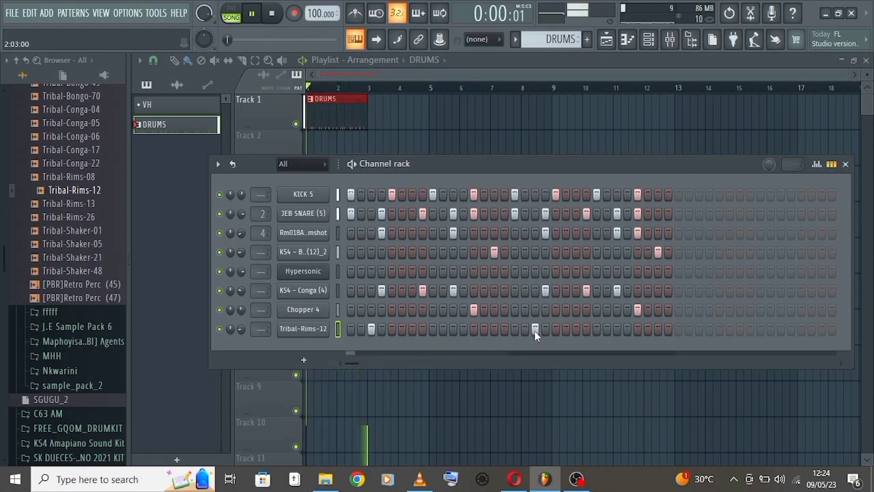
click(452, 329)
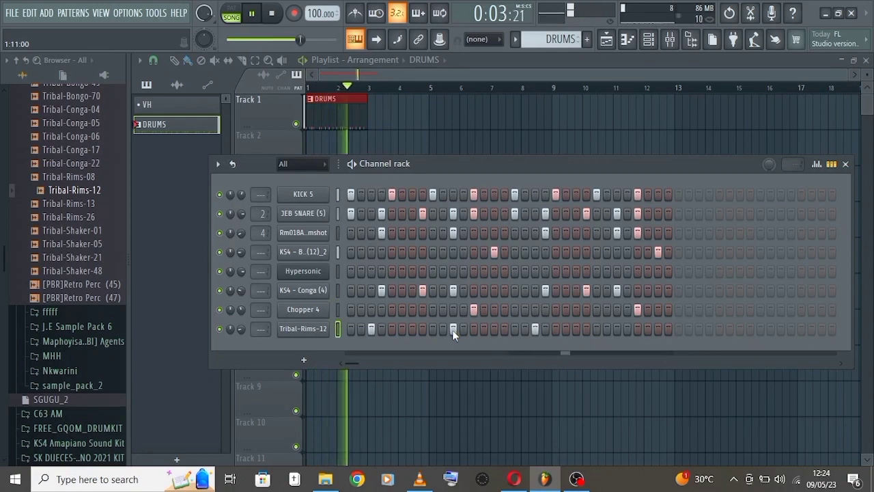
click(452, 329)
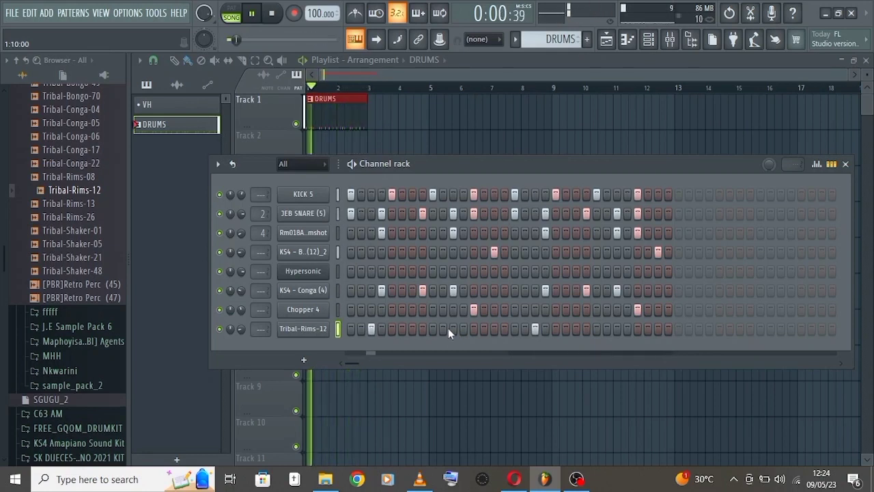
click(473, 329)
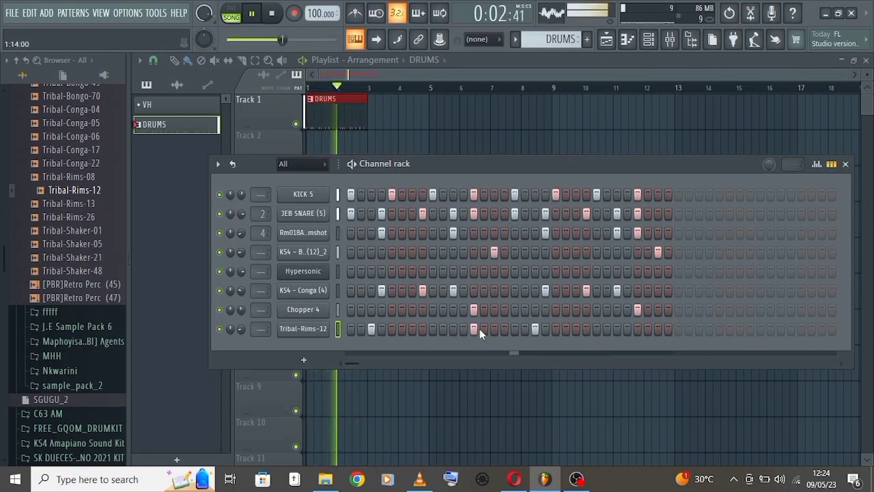
click(637, 329)
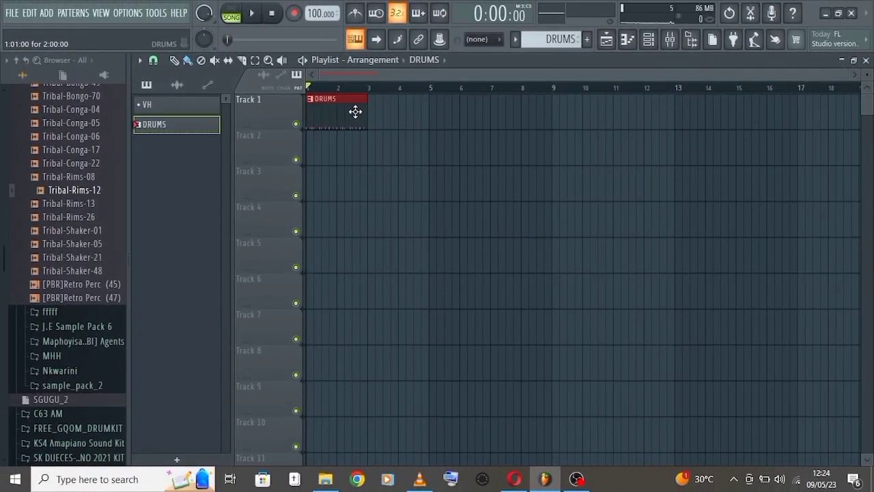
Step: Duplicate the DRUMS clip directly after itself on Track 1 and place a VH pattern clip at the start of Track 2
key(ctrl+b)
click(158, 105)
drag(165, 109, 309, 148)
Step: Open the Hypersonic channel for the VH pattern and add an F#4 note on step 8 of bar 1 to its melody
double_click(319, 158)
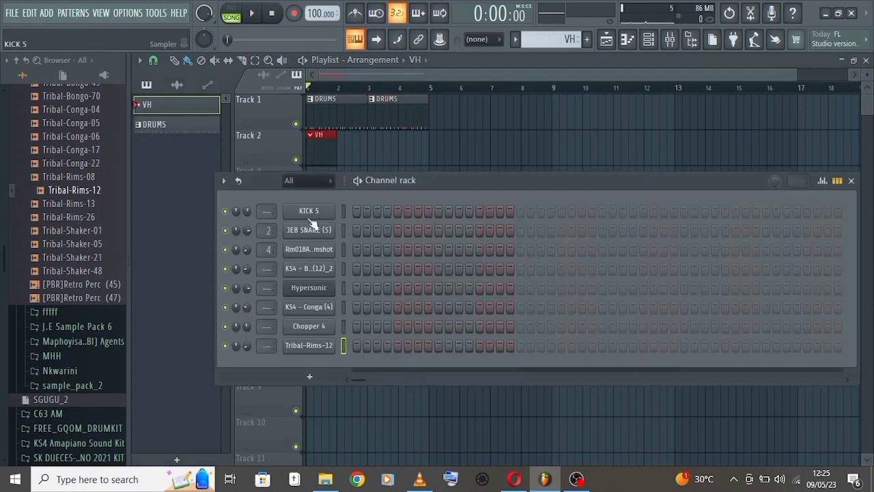
click(315, 288)
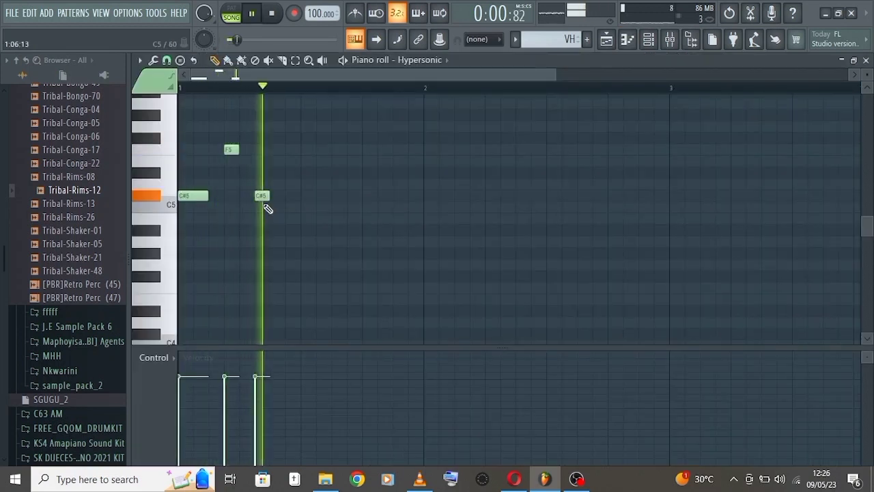
key(space)
click(302, 232)
drag(295, 232, 304, 269)
key(space)
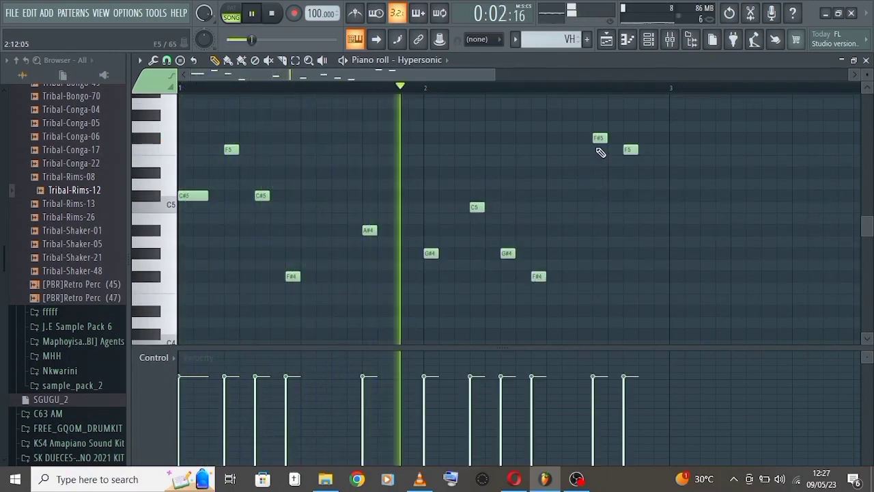
Step: Reposition the closing F#5 note of the Hypersonic melody in bar 2, and add a KS4 bongo hit on step 29 of the DRUMS pattern
key(space)
drag(598, 138, 642, 149)
key(space)
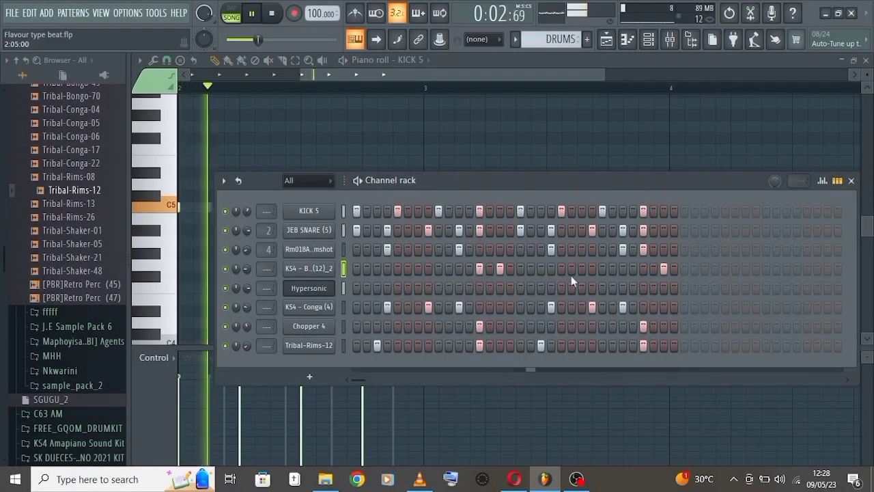
click(643, 269)
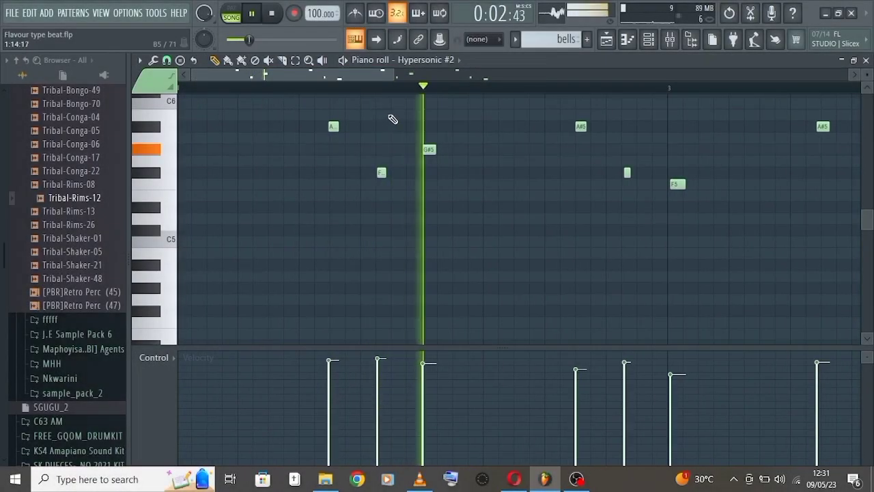
Step: Quantize the Hypersonic #2 notes of the bells pattern with the quantizer's current settings
scroll(432, 116, down, 1)
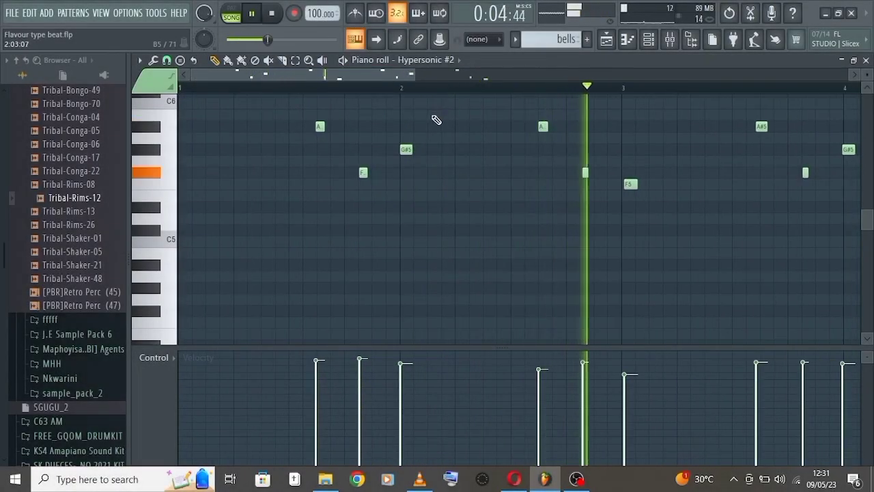
key(alt+q)
key(Return)
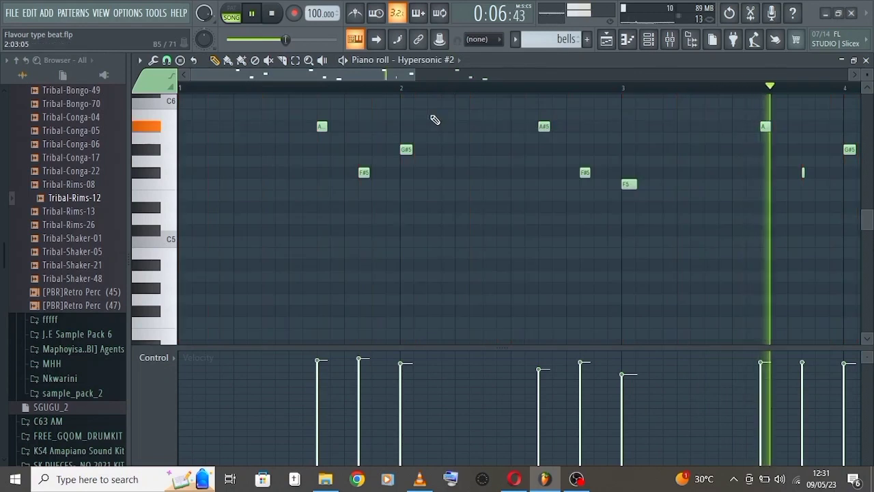
click(649, 40)
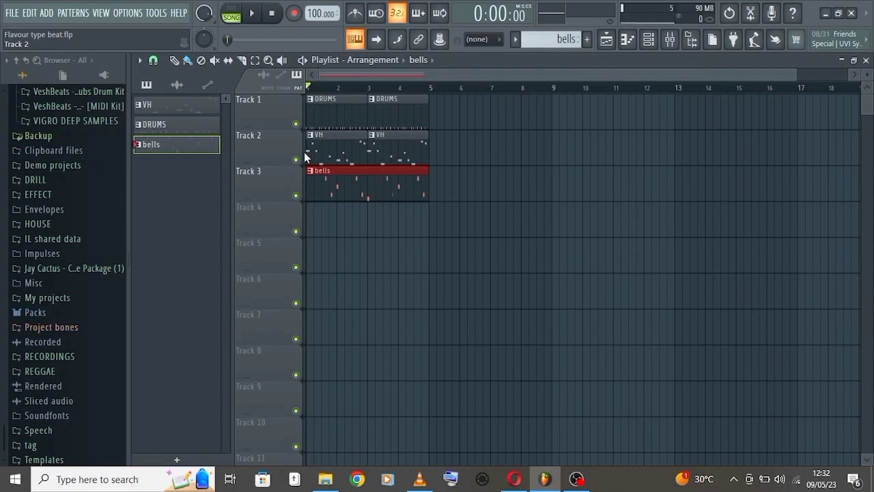
Step: Create a bass pattern and quantize its Purity notes using the Default template
click(586, 38)
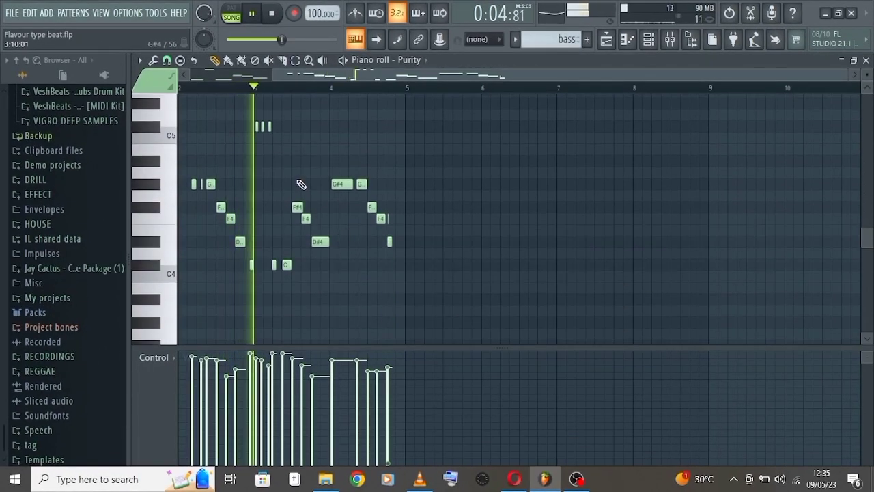
drag(326, 75, 207, 84)
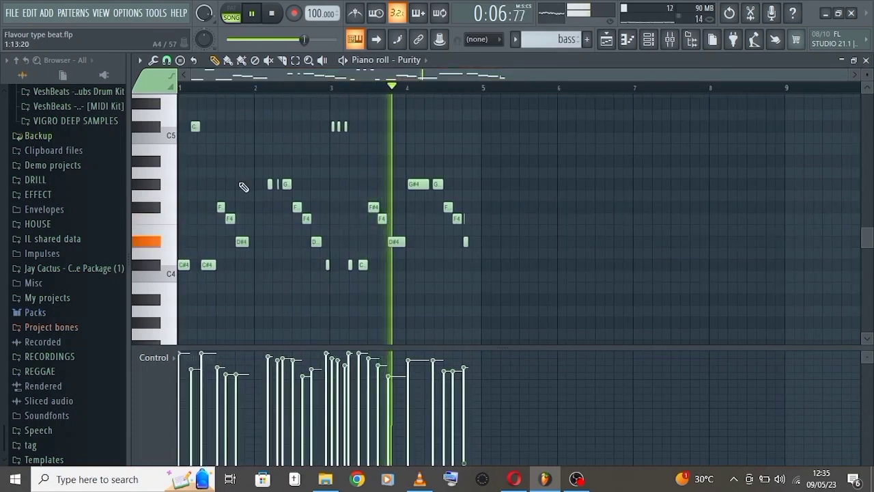
scroll(204, 246, up, 2)
key(alt+q)
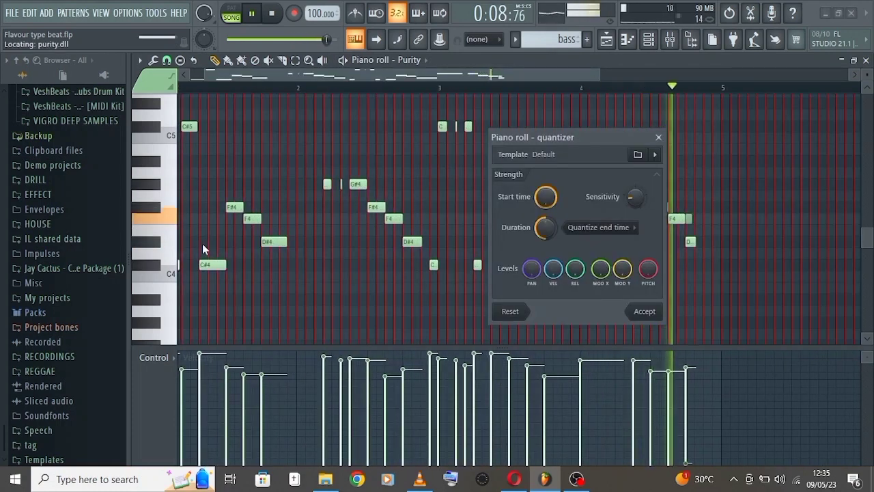
key(Return)
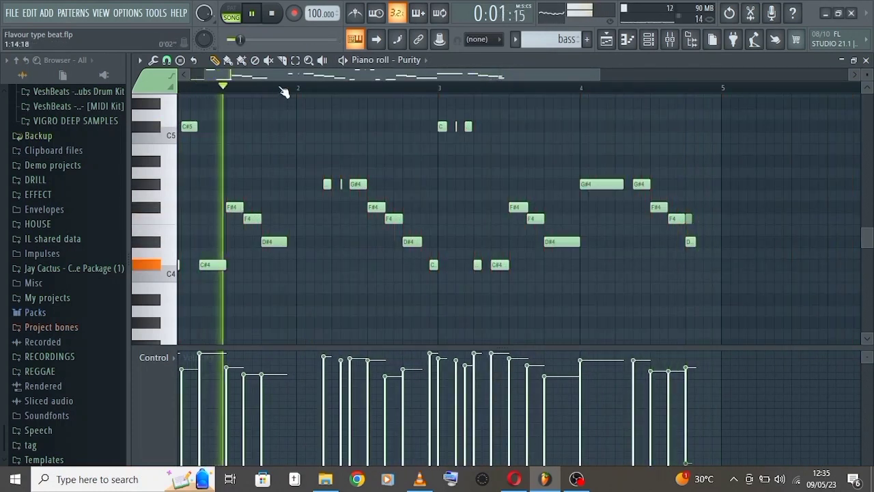
drag(286, 77, 271, 78)
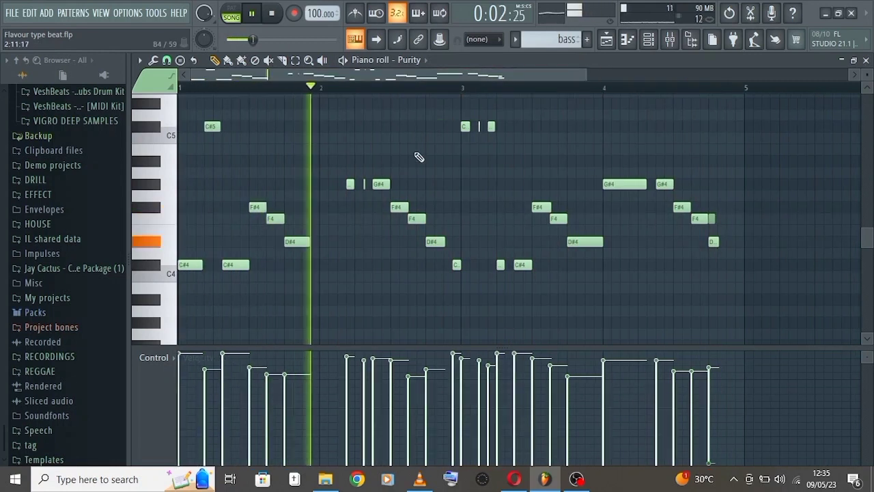
Step: Return to the stopped playlist, create a pattern named strings and place it at the start of Track 5
click(649, 40)
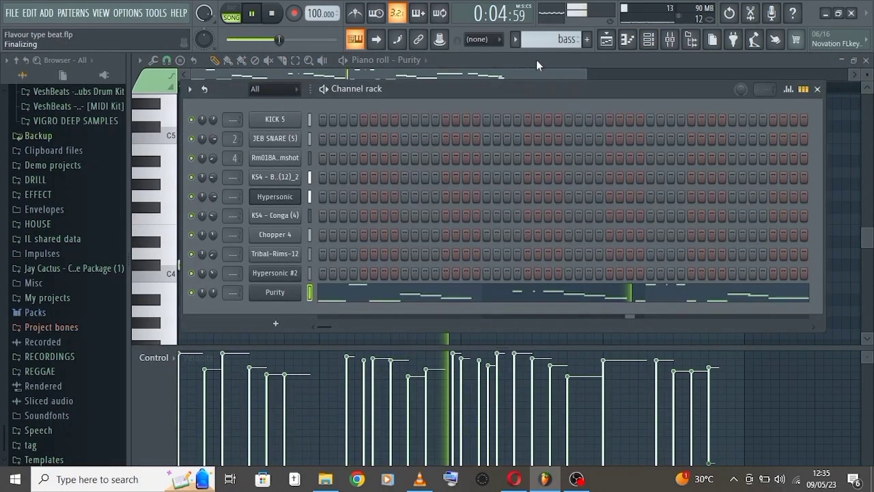
click(606, 39)
key(space)
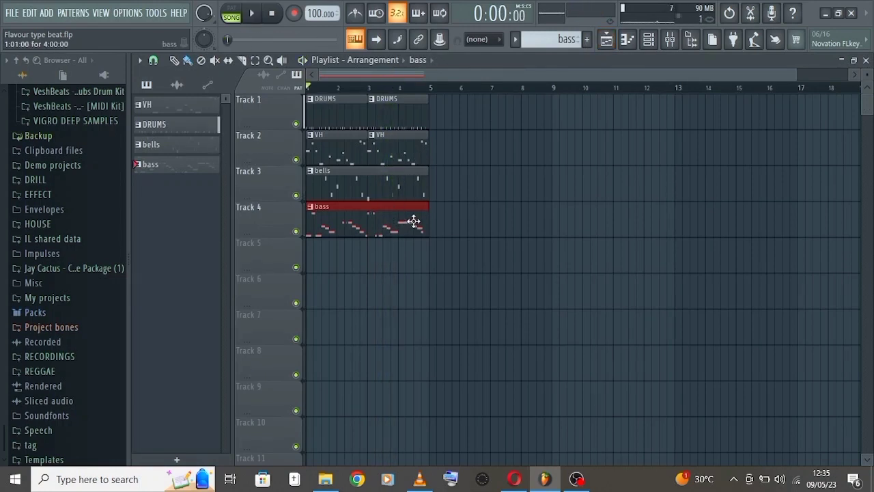
click(588, 41)
text(strings)
key(Return)
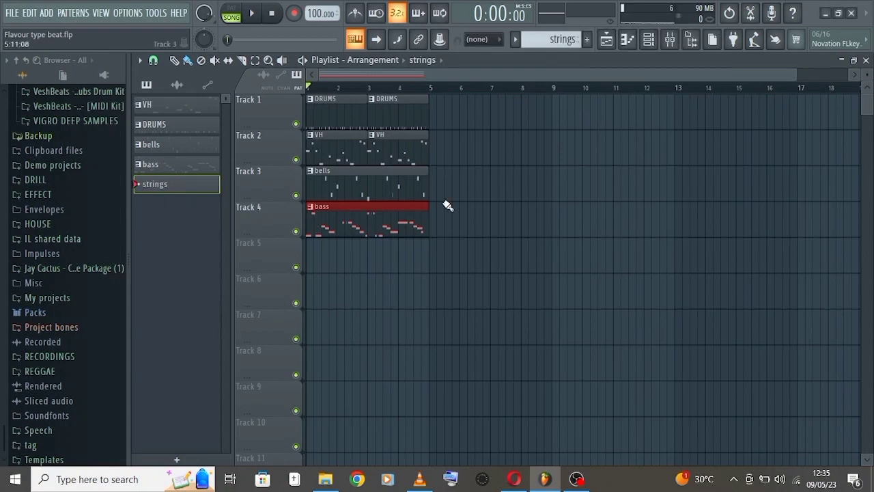
click(305, 263)
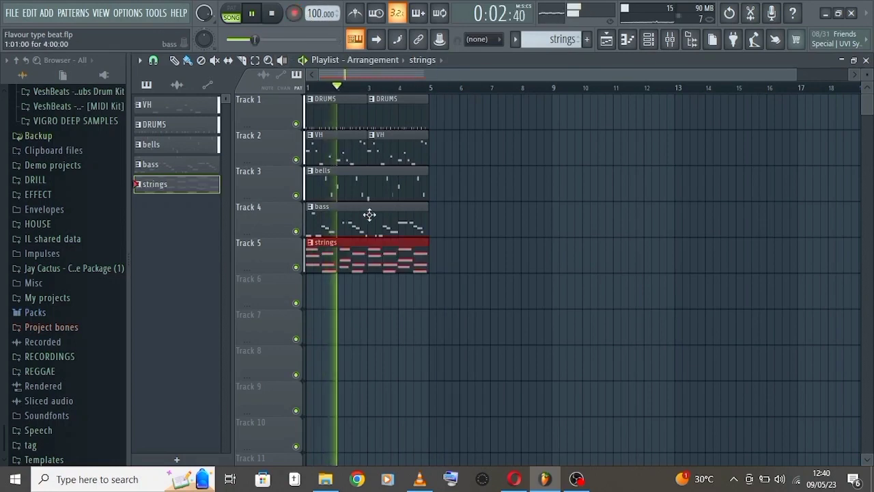
Step: Quantize the chord notes of the strings pattern and lower the Purity #2 channel volume to about 38%
double_click(377, 264)
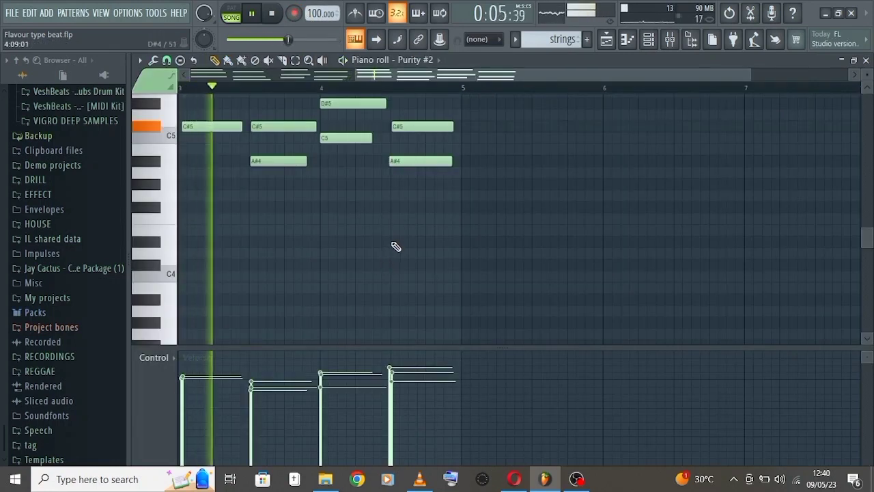
key(alt+q)
key(Return)
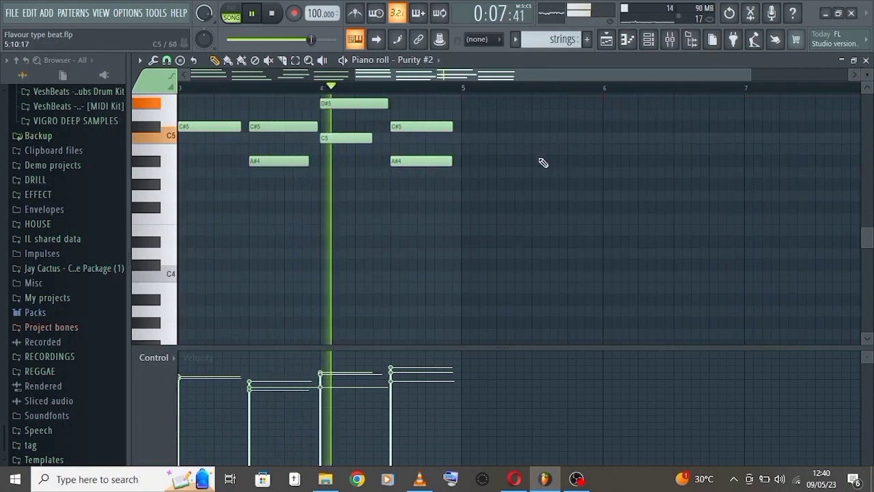
scroll(497, 143, up, 3)
key(F6)
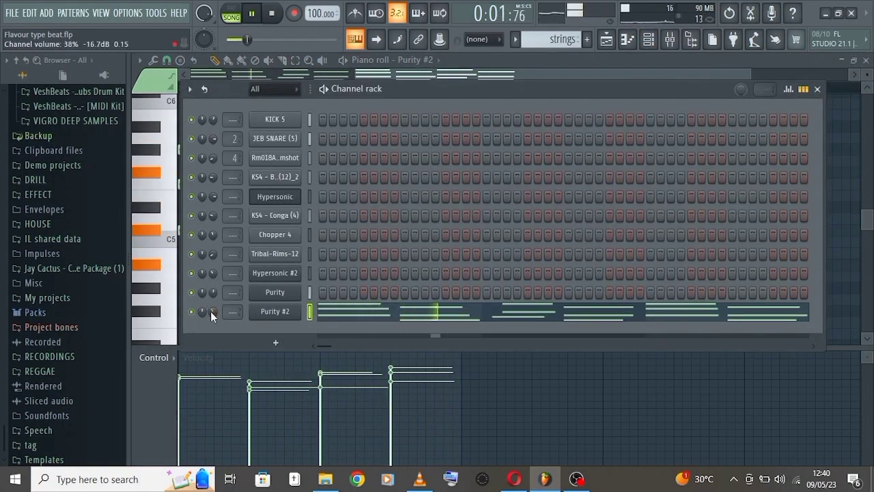
key(space)
Step: Add a Purity instrument channel for the keys pattern and load the Pretty Suitcase preset from its Piano category
key(F5)
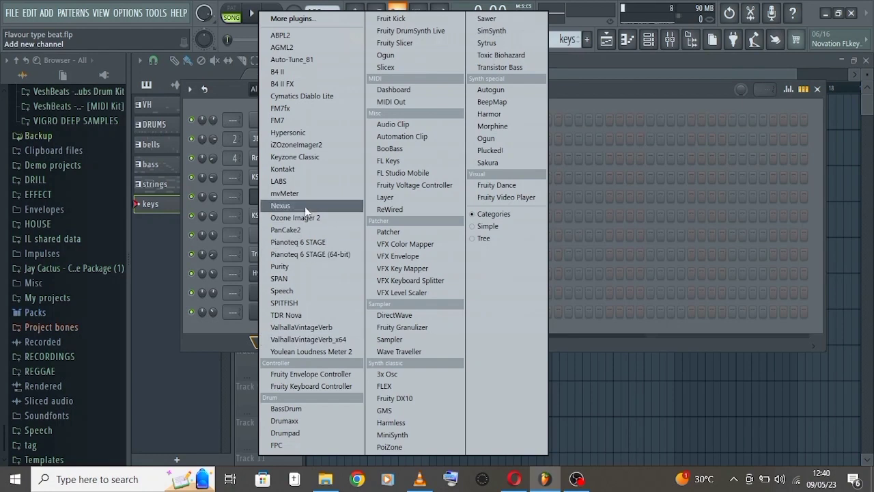
click(293, 267)
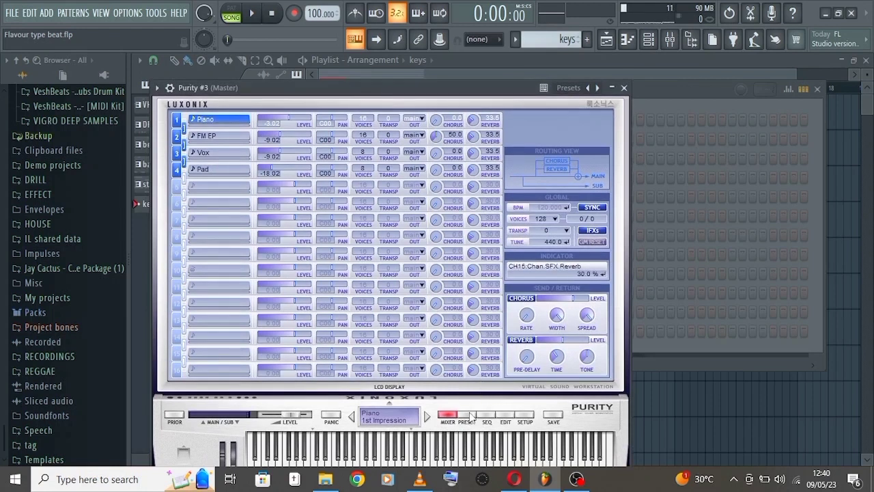
click(468, 416)
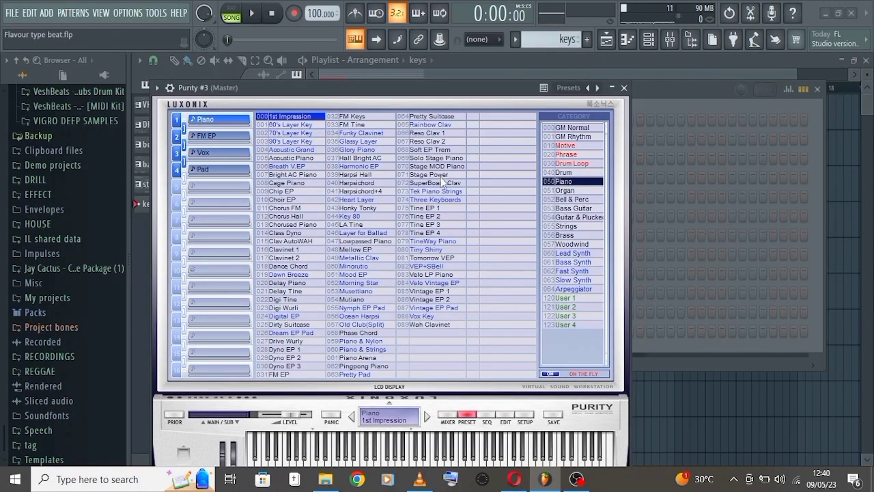
click(432, 116)
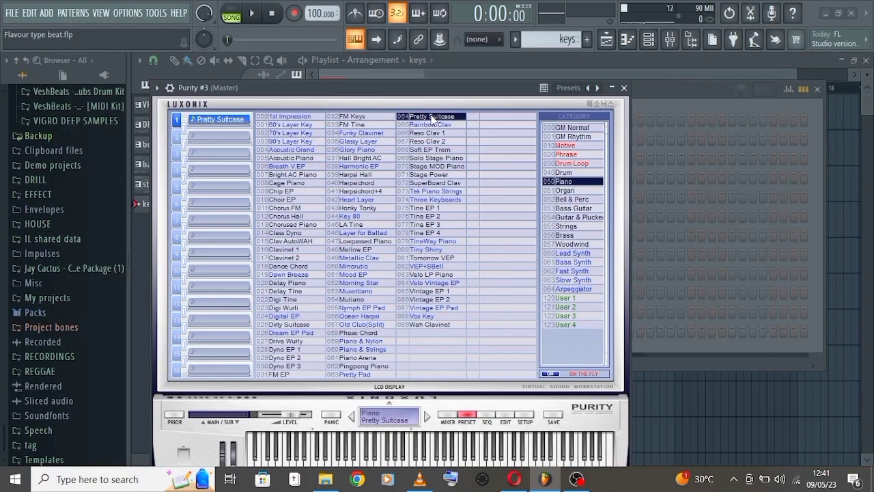
click(625, 87)
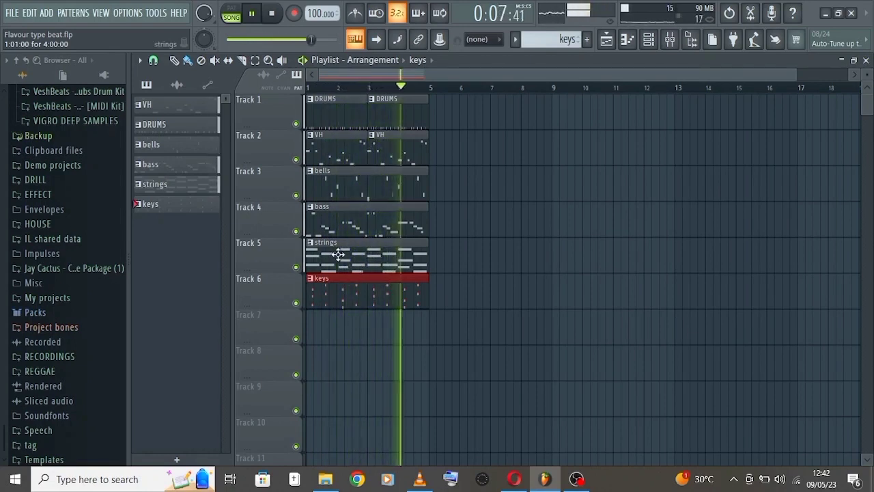
Step: Stop playback, create a pattern named organ and place it at the start of Track 7
key(space)
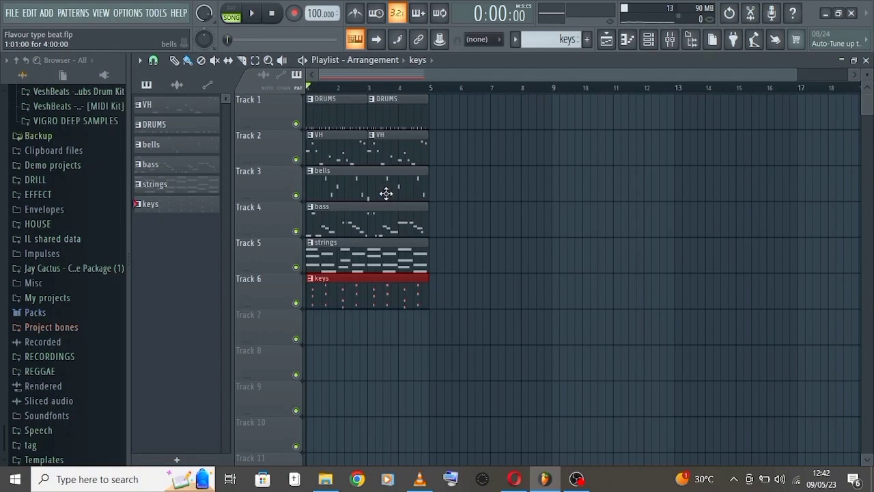
scroll(345, 303, down, 2)
key(F4)
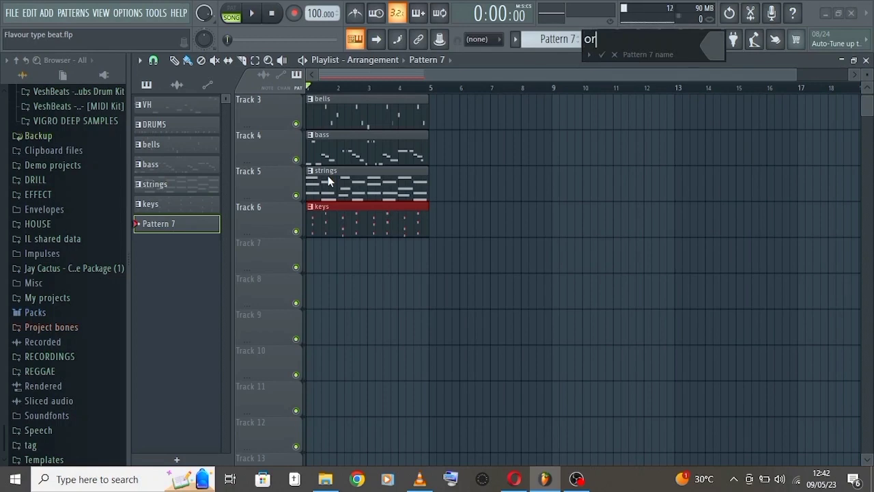
key(Return)
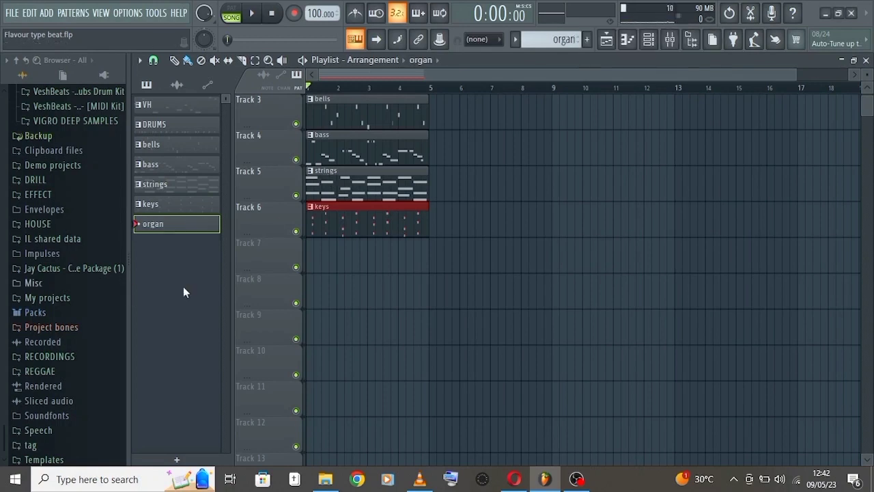
click(313, 259)
Step: Add another Purity instrument channel for the organ pattern and choose the Organ category in its preset browser
double_click(319, 262)
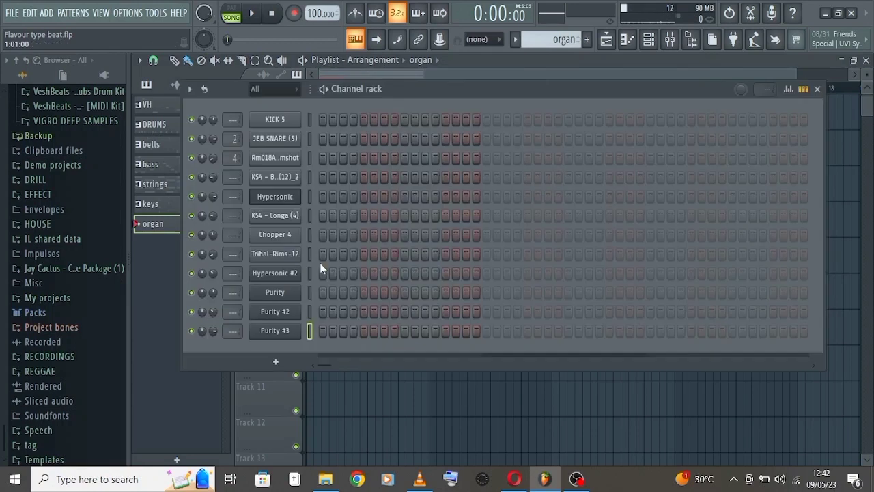
click(287, 357)
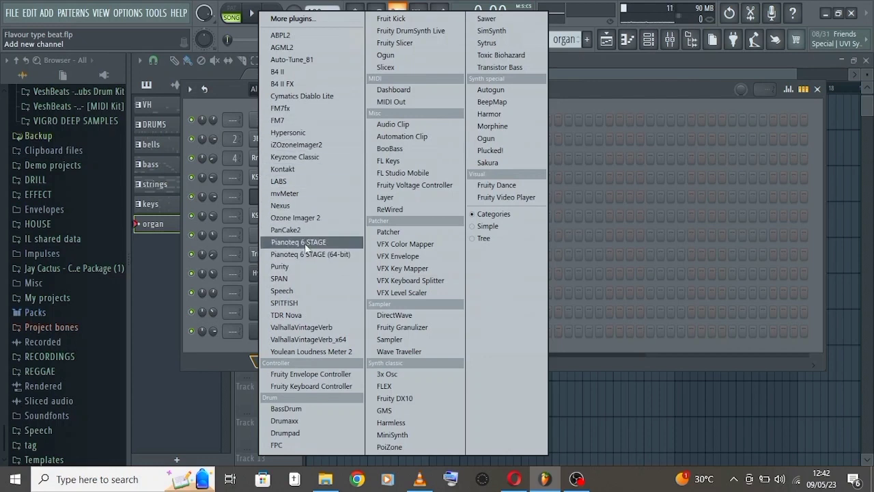
click(300, 267)
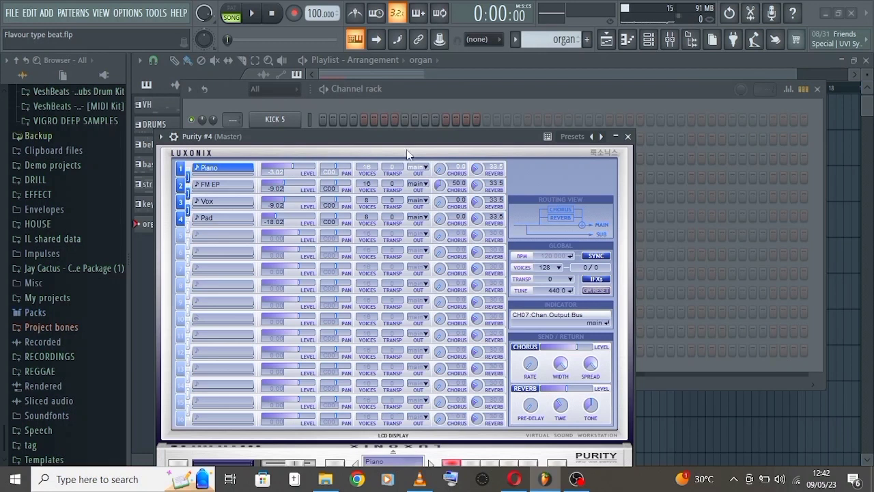
drag(415, 136, 417, 90)
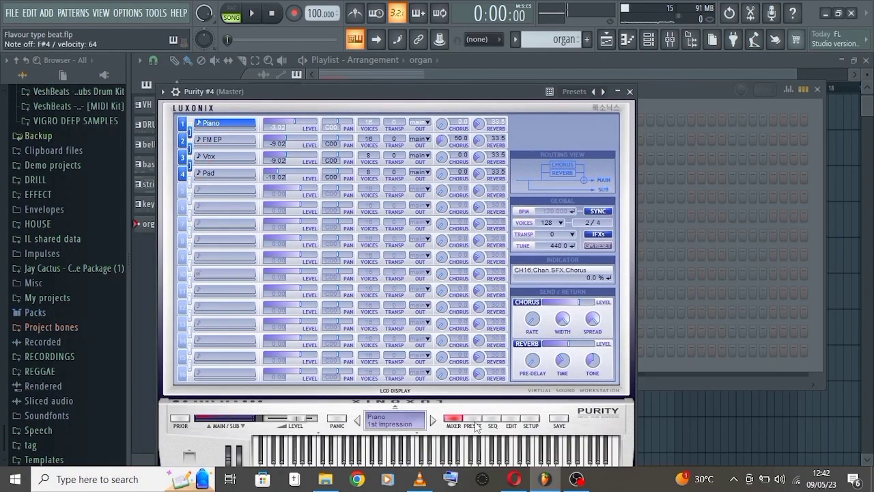
click(474, 421)
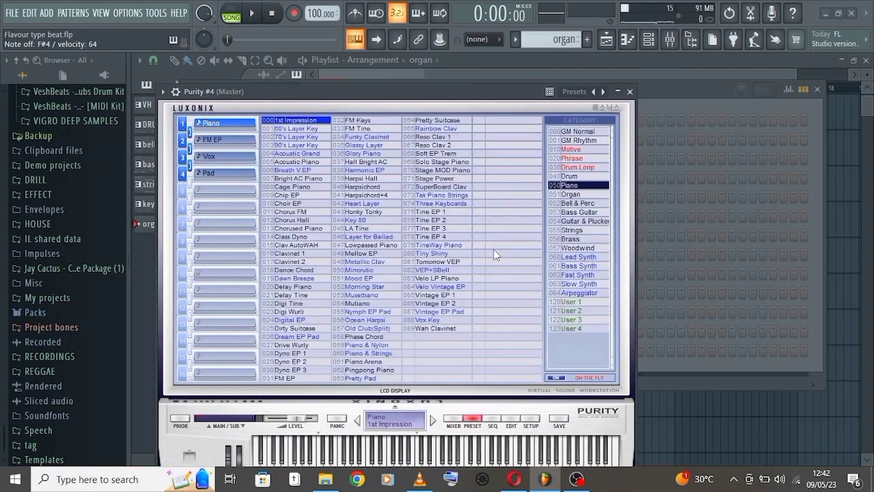
click(572, 195)
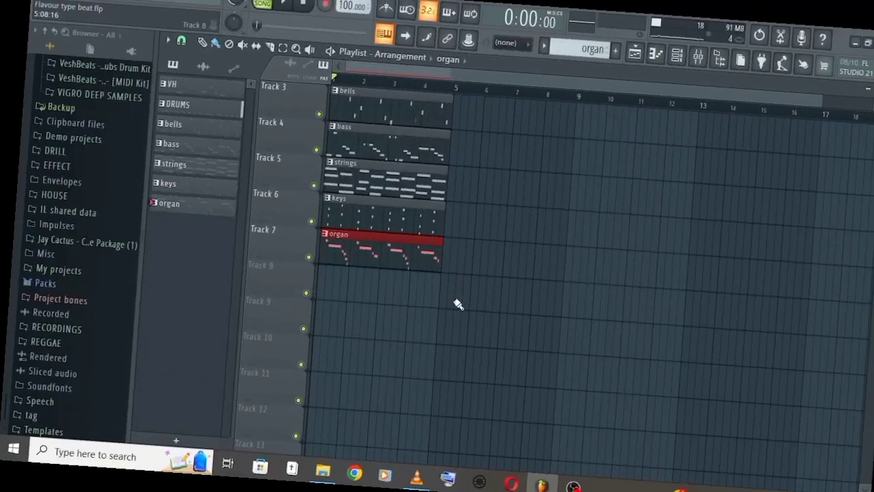
Step: Play the arrangement with the organ pattern's notes open and set the Purity #4 channel volume to about 53%
key(space)
double_click(388, 272)
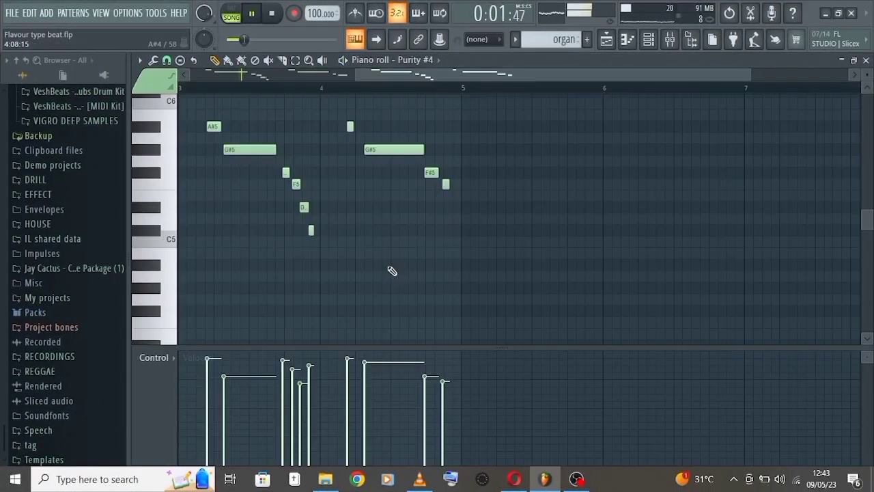
click(648, 39)
drag(215, 343, 214, 343)
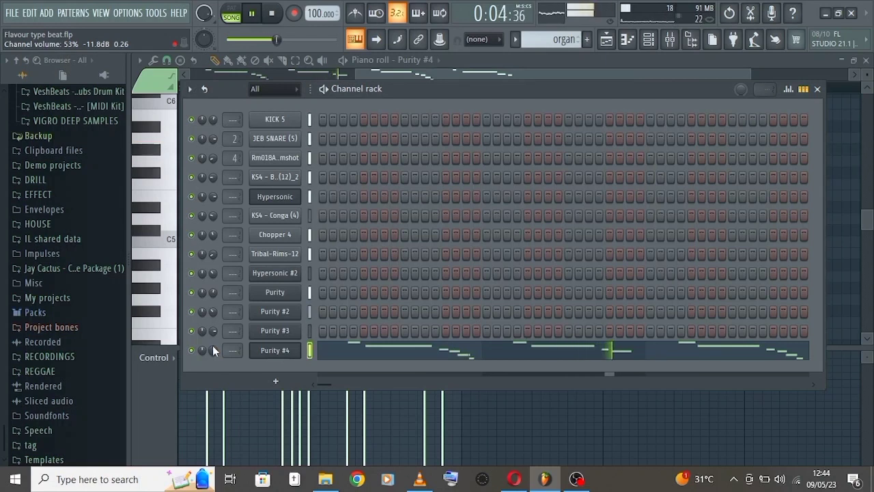
key(space)
Step: Examine the organ pattern's notes across all four bars and return to the playlist
click(650, 70)
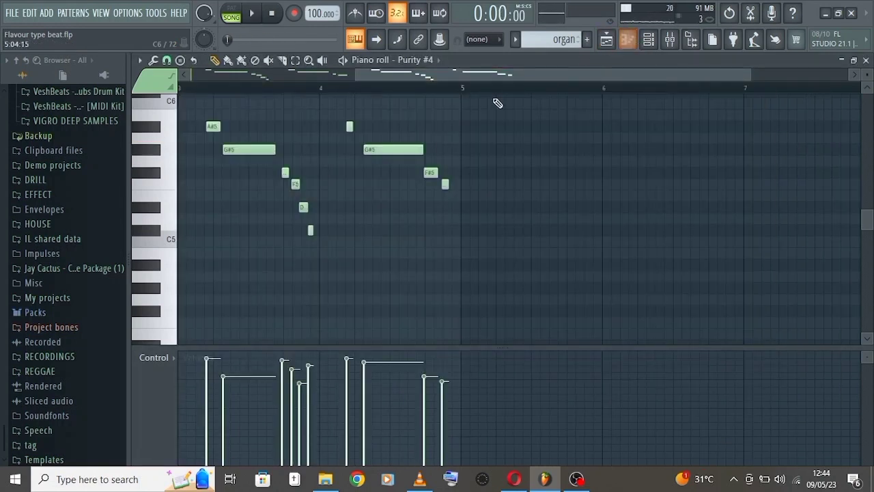
drag(529, 69, 244, 130)
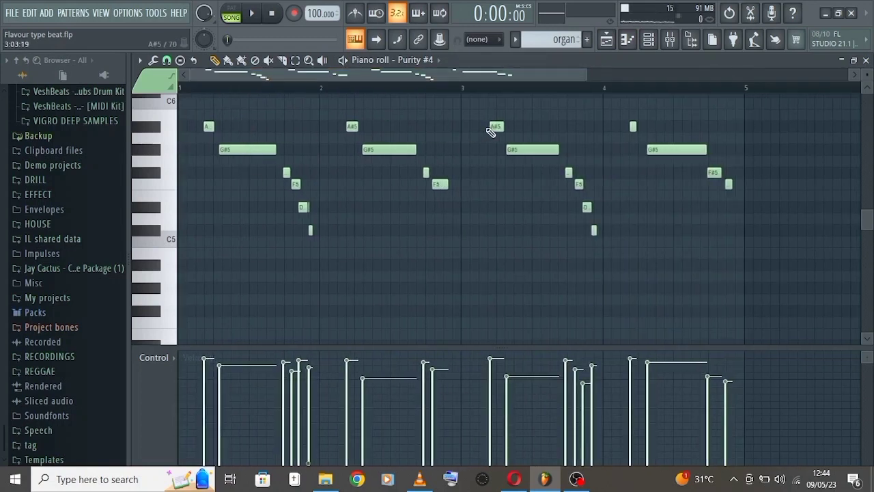
click(648, 39)
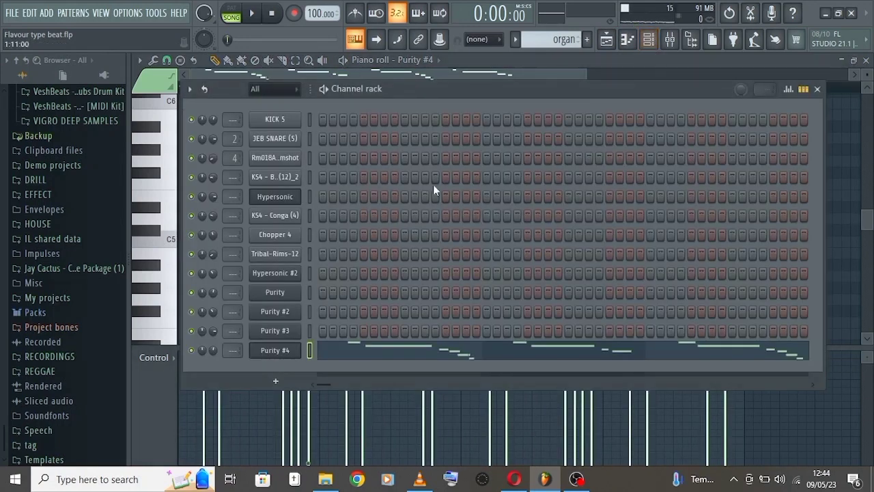
click(605, 42)
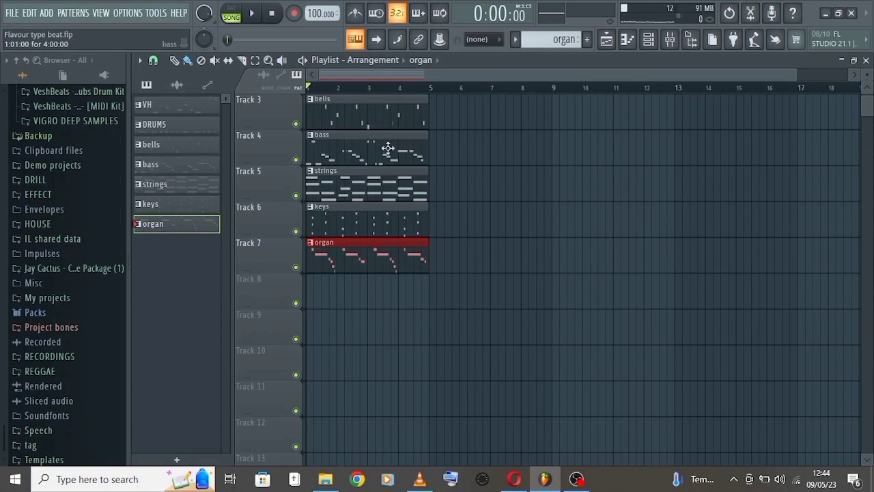
Step: Create a pattern named organ 2, record its melody on Track 8 with Track 7 muted, and open its notes
click(586, 39)
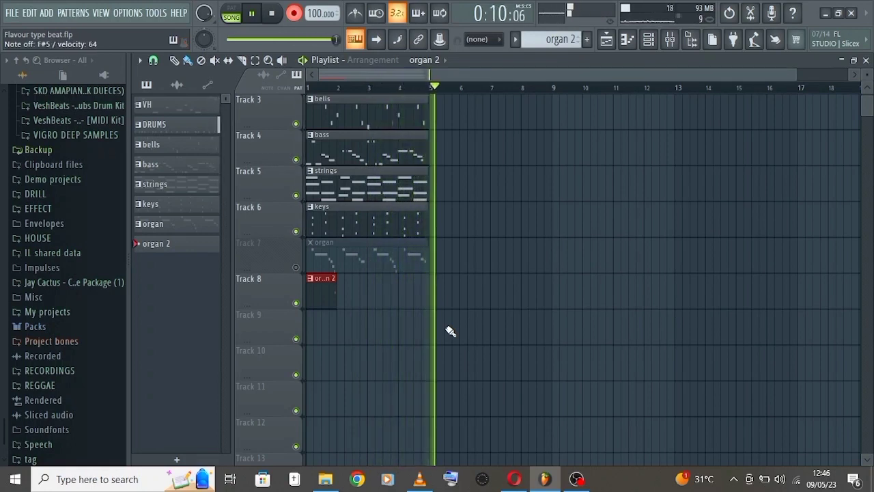
key(space)
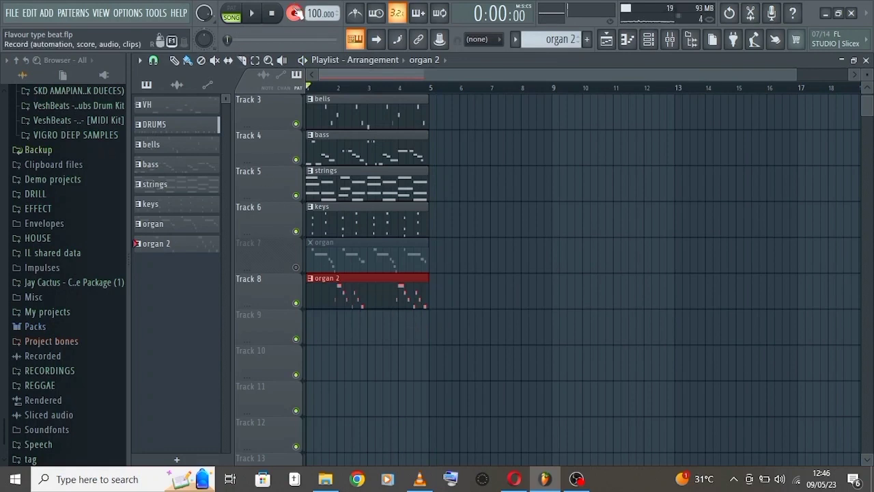
double_click(354, 301)
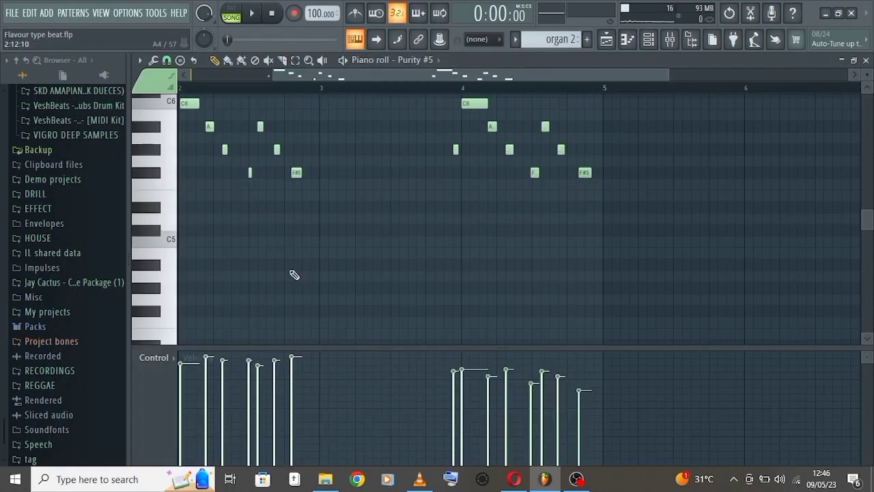
Step: Lower the Purity #5 channel volume and play the arrangement to check the organ 2 melody in the mix
key(F6)
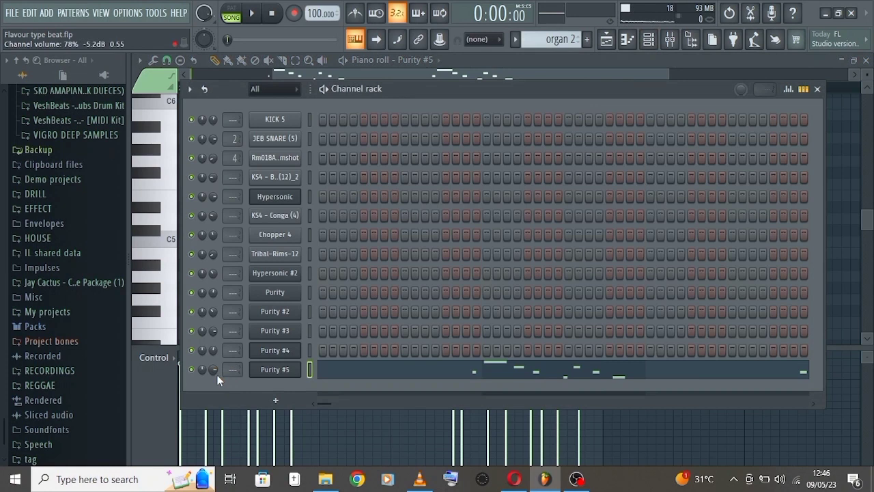
scroll(209, 370, down, 3)
key(space)
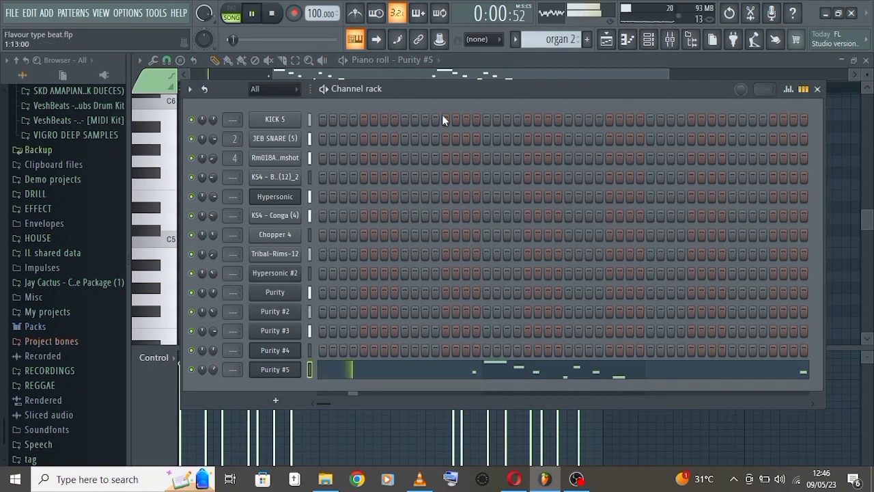
click(581, 71)
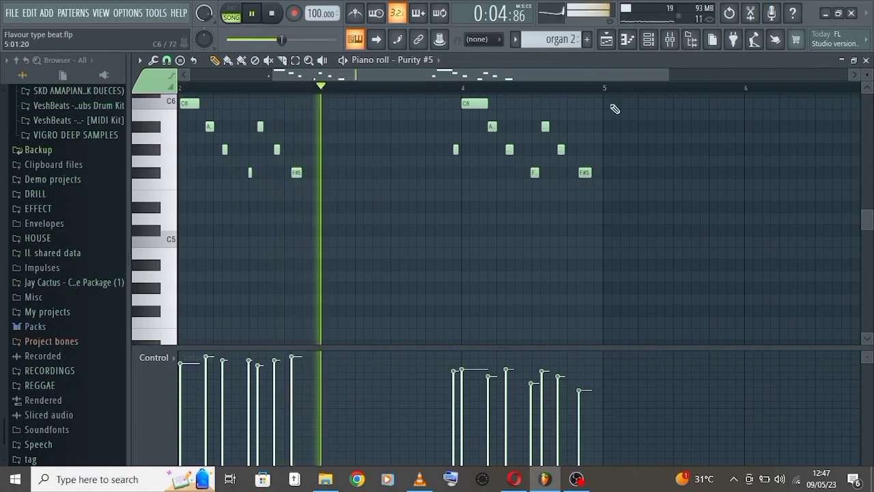
key(space)
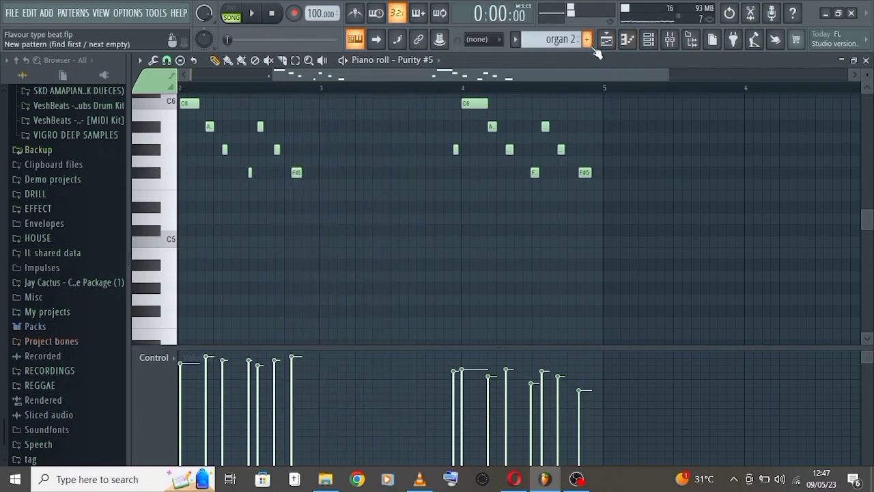
Step: Add the Mid Seed Shaker 100bpm No Accents loop to Track 9 of the playlist and lower its channel volume to 12%
click(607, 40)
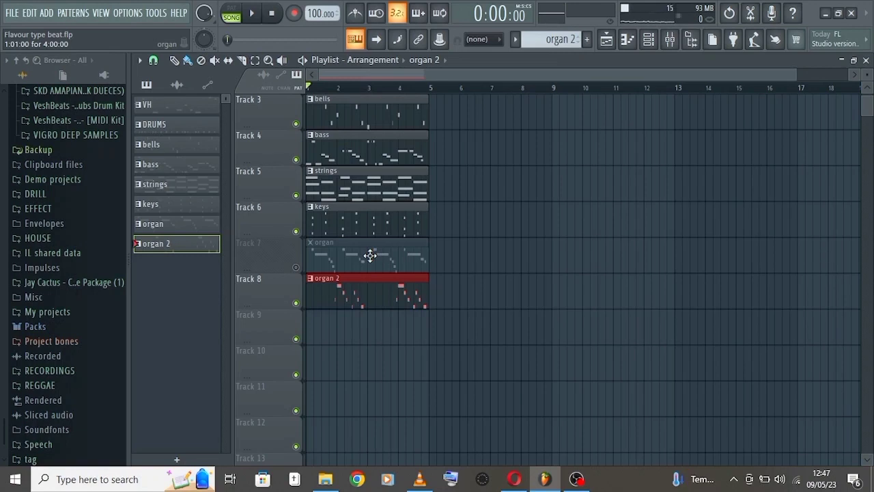
scroll(48, 220, up, 10)
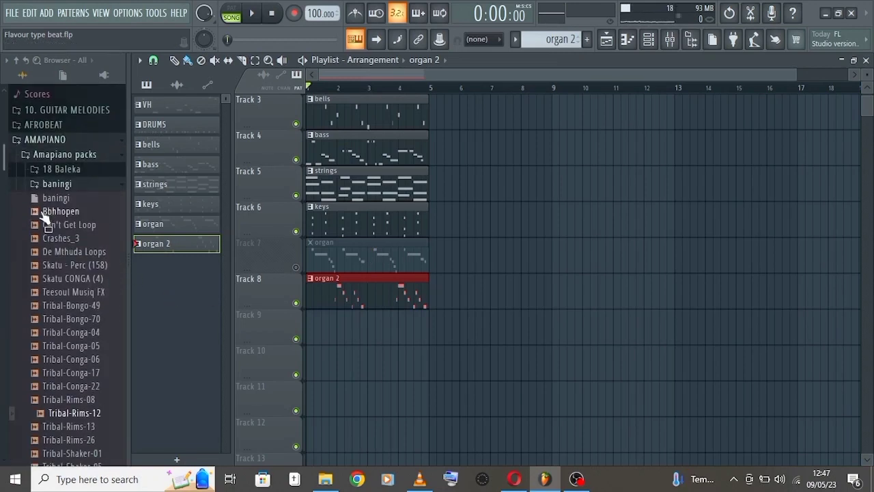
scroll(54, 220, up, 1)
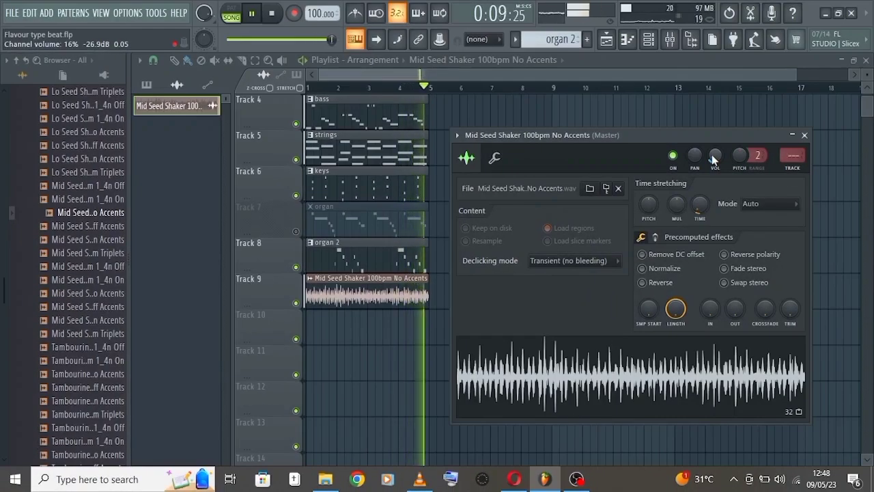
scroll(712, 159, down, 3)
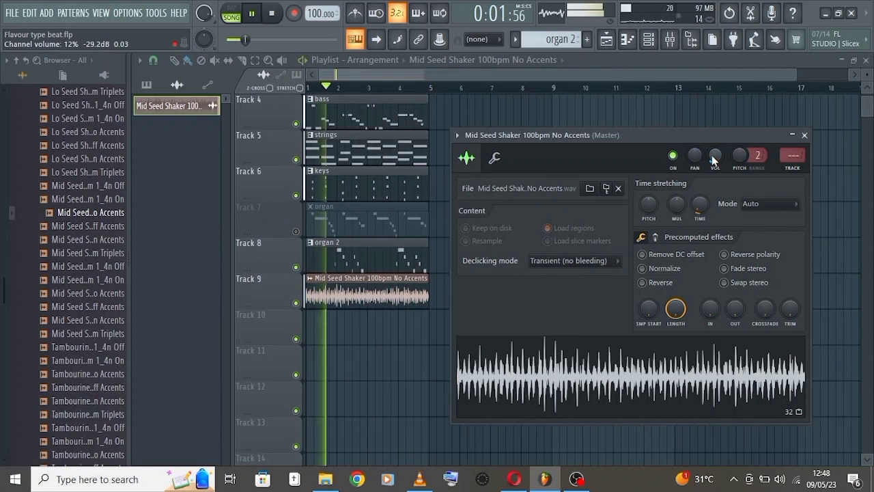
click(804, 134)
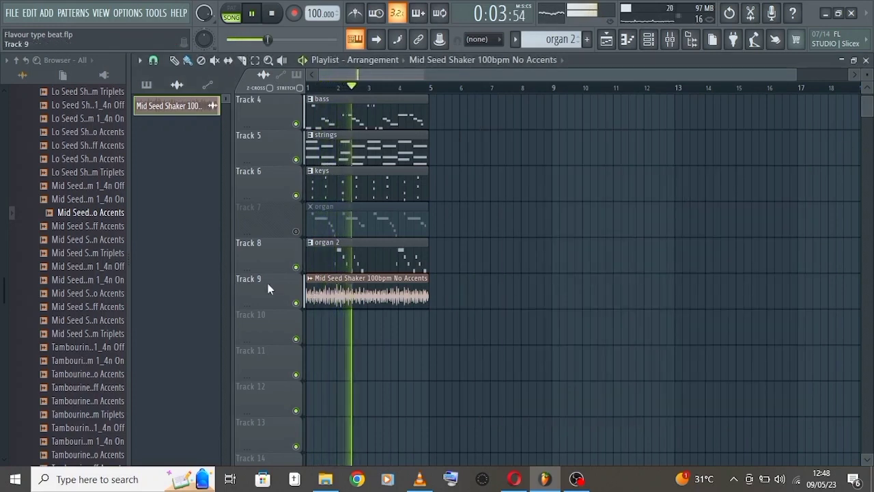
Step: Unmute the organ pattern on Track 7 and mute organ 2 on Track 8
click(296, 233)
click(296, 267)
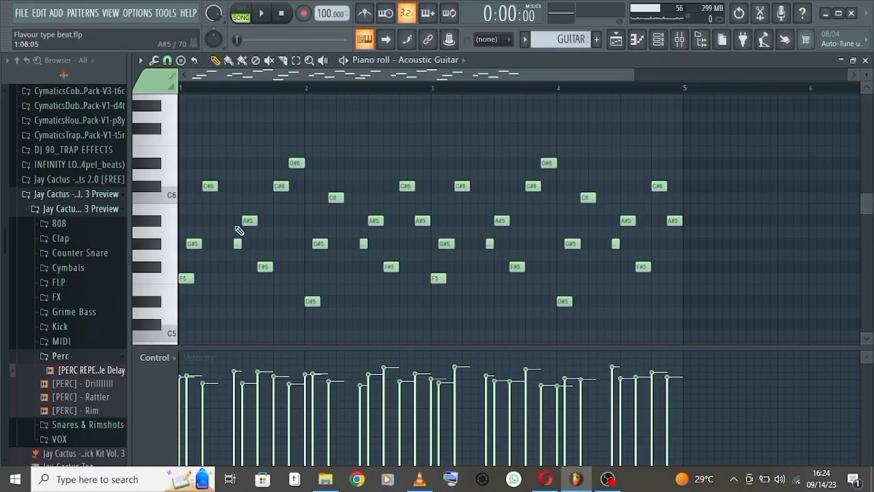
Step: Audition the GUITAR pattern on its own, and examine the Intro, Hook and Verse layout of the full arrangement
click(240, 12)
key(space)
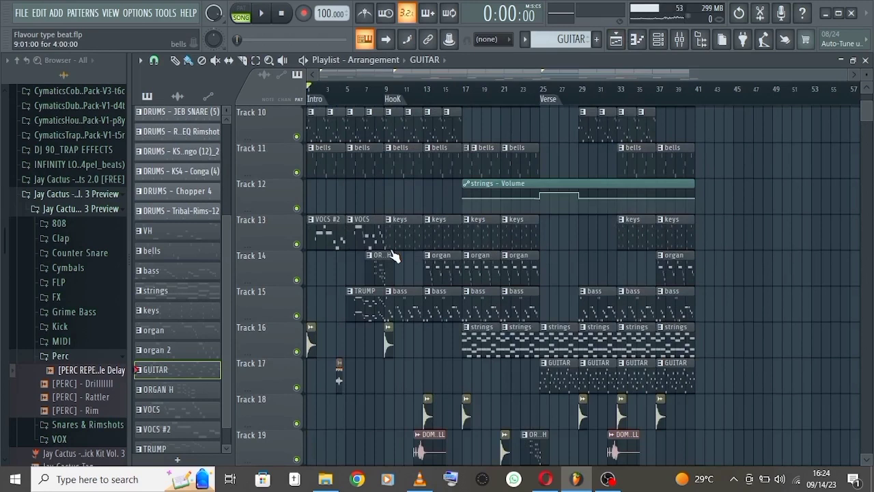
scroll(391, 263, down, 3)
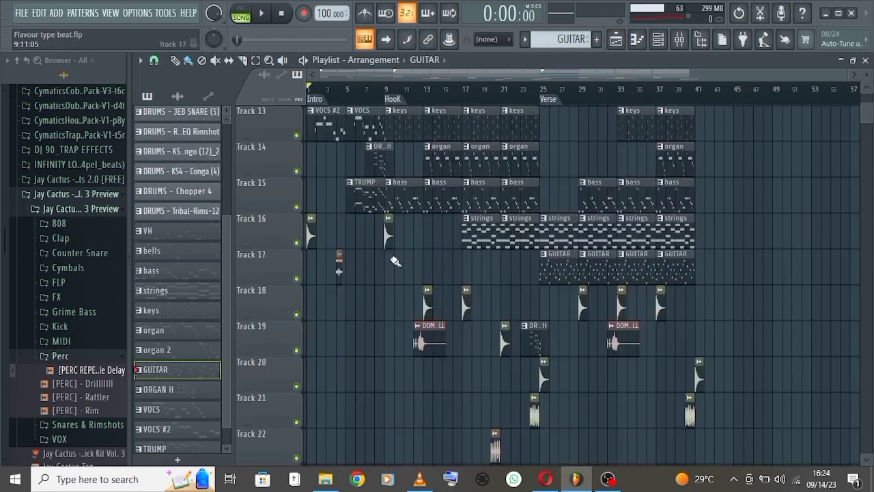
scroll(391, 268, up, 4)
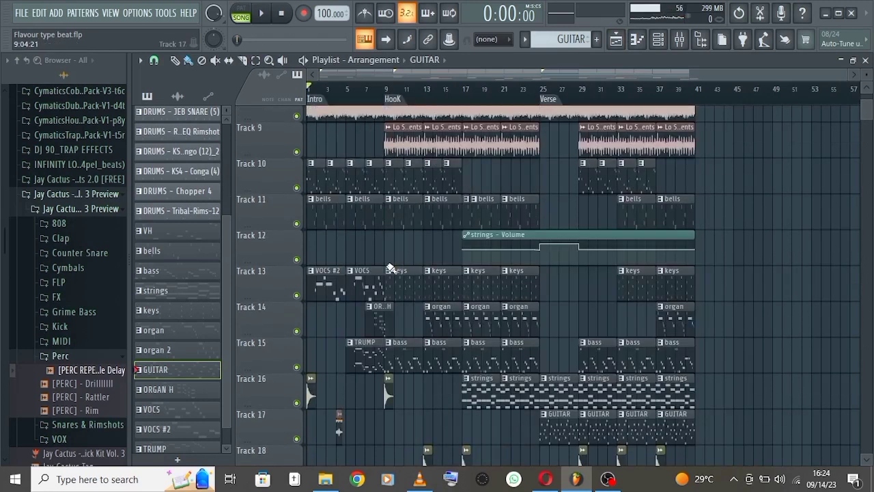
scroll(391, 269, down, 1)
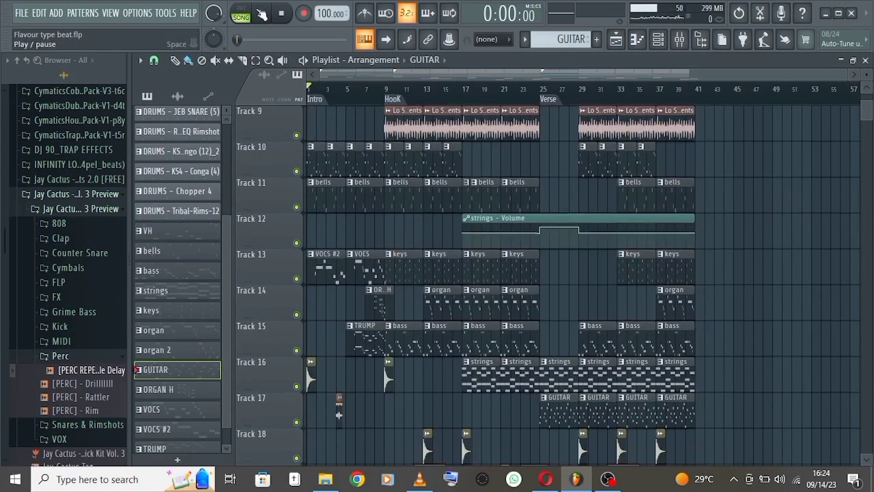